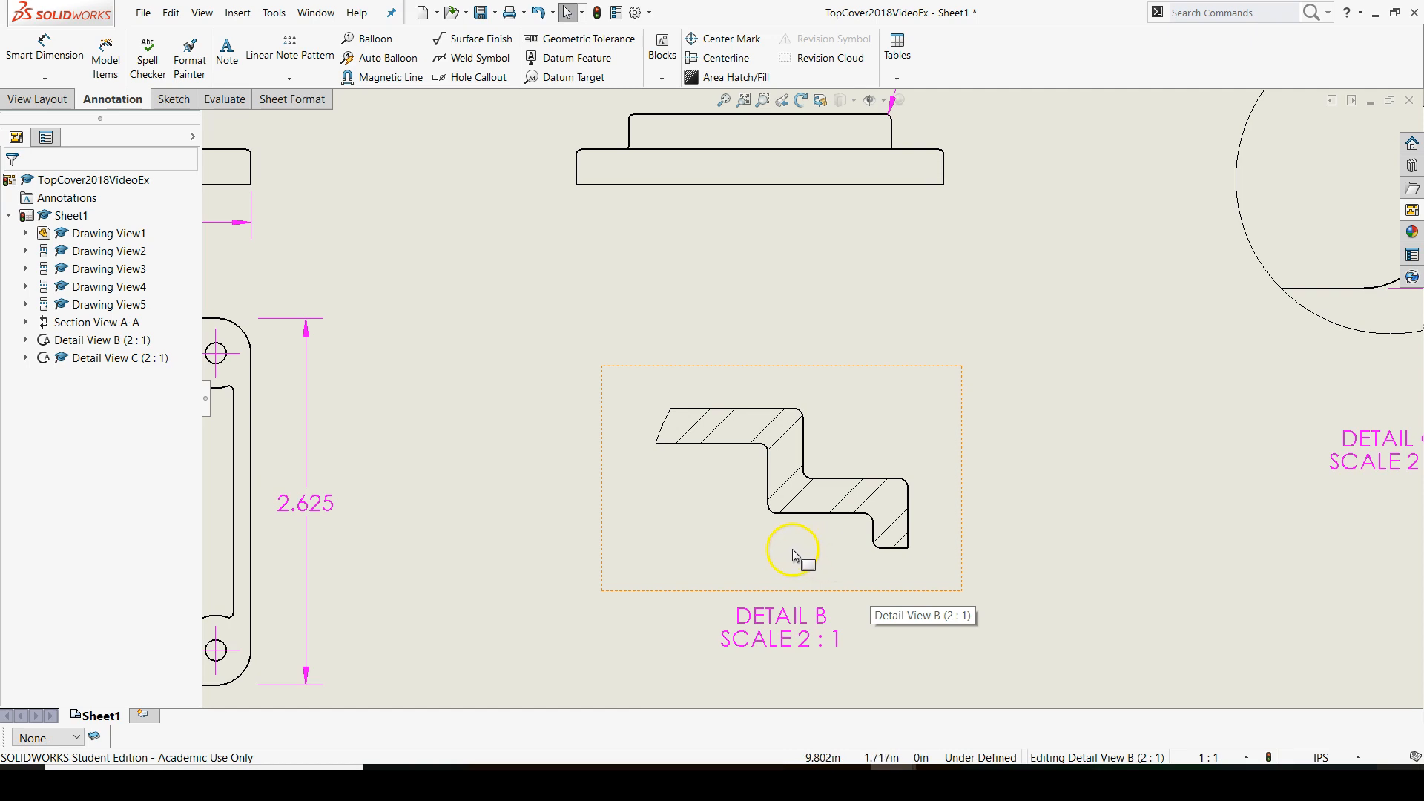
Start a Vertical Ordinate Dimension in Detail B, placing the zero reference from the profile's lowest edge to the right of the view
click(43, 81)
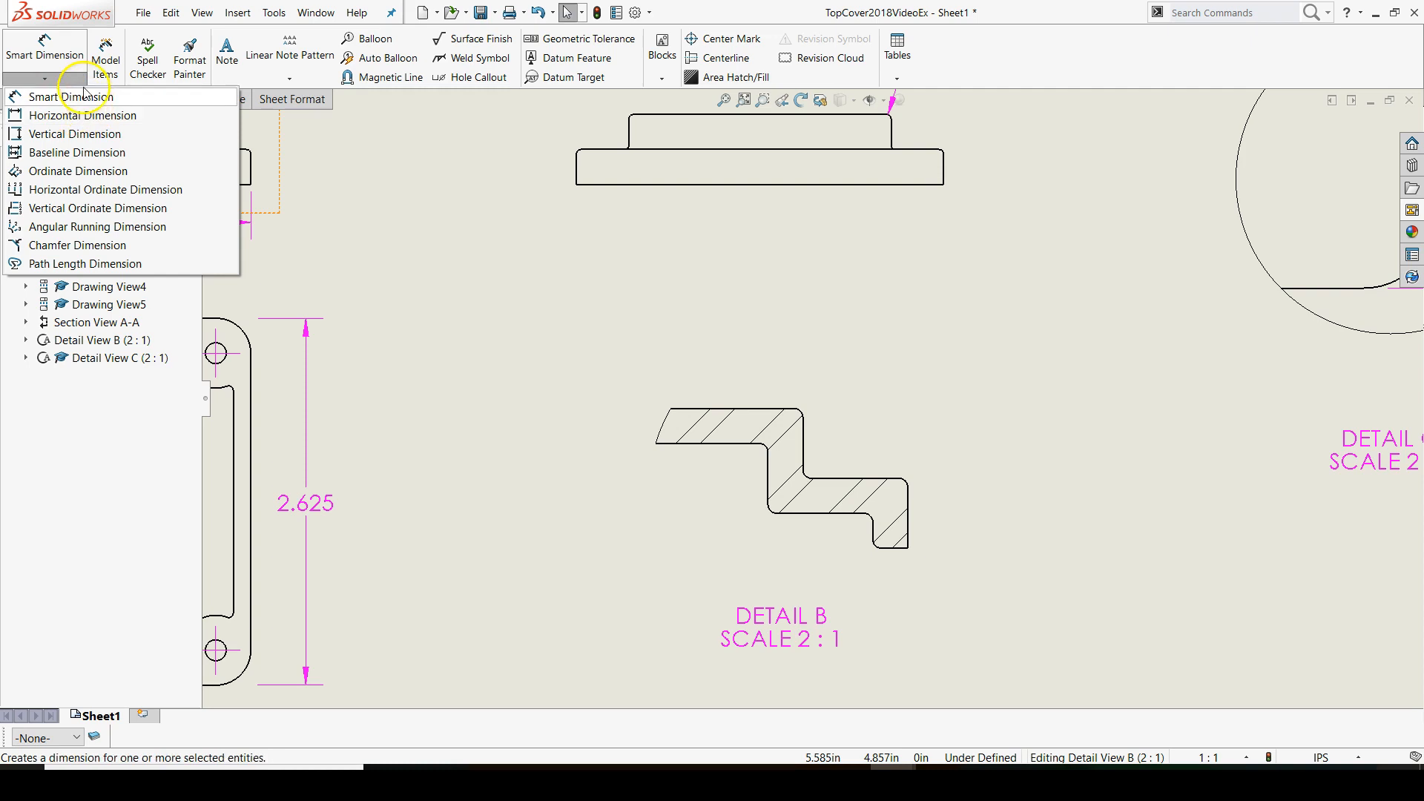
click(67, 212)
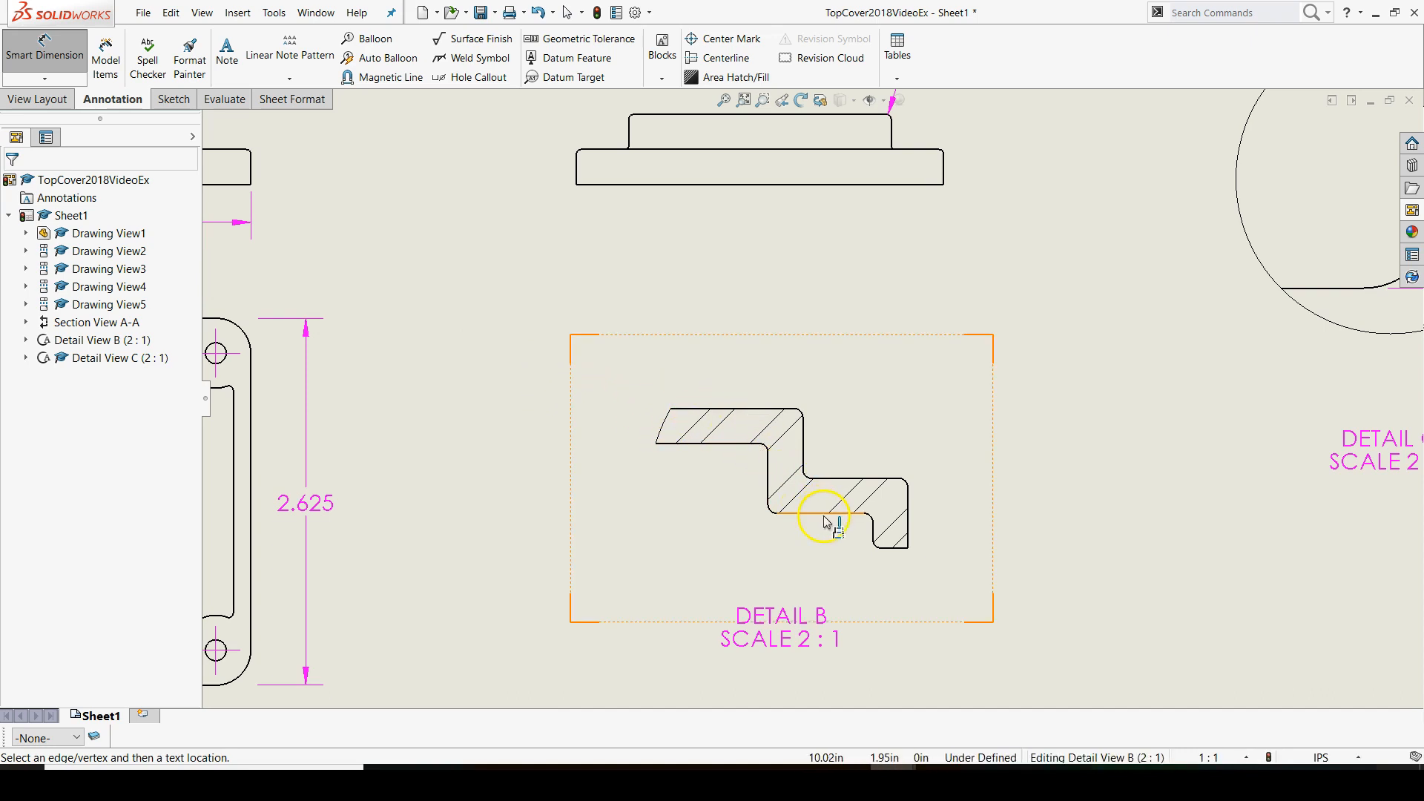
click(898, 550)
click(988, 553)
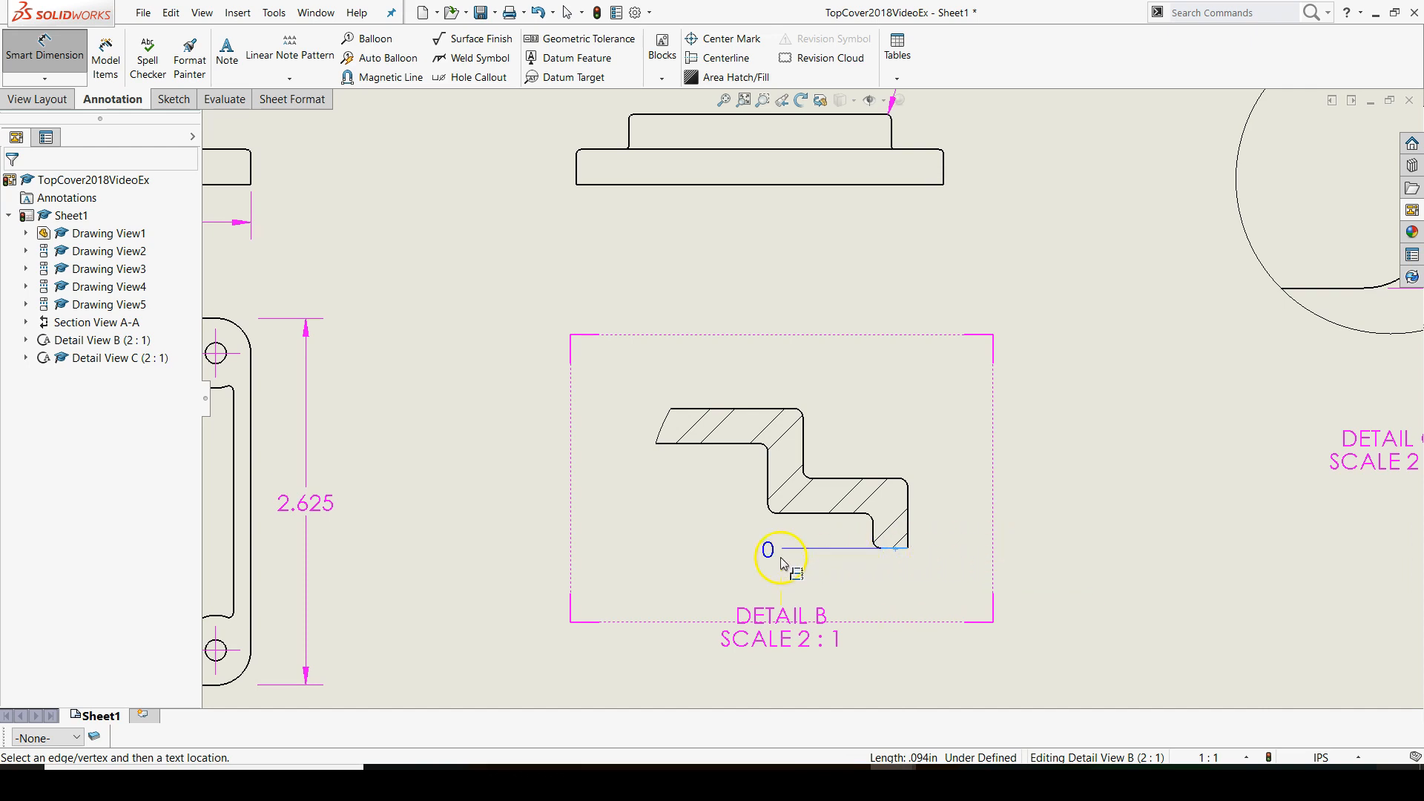
click(979, 549)
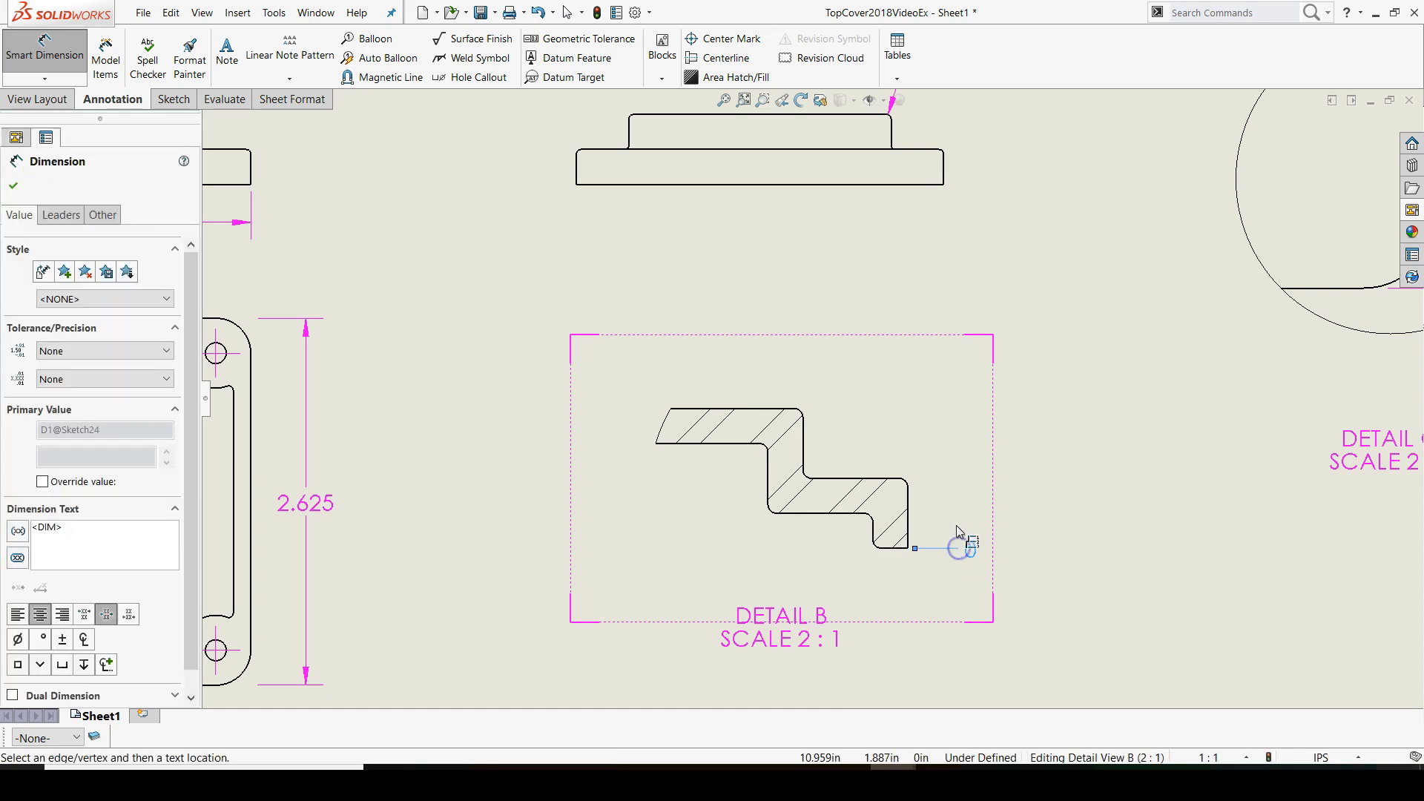
Add vertical ordinate dimensions to the four remaining horizontal edges of the Detail B profile, working upward, and finish the dimensioning
click(840, 519)
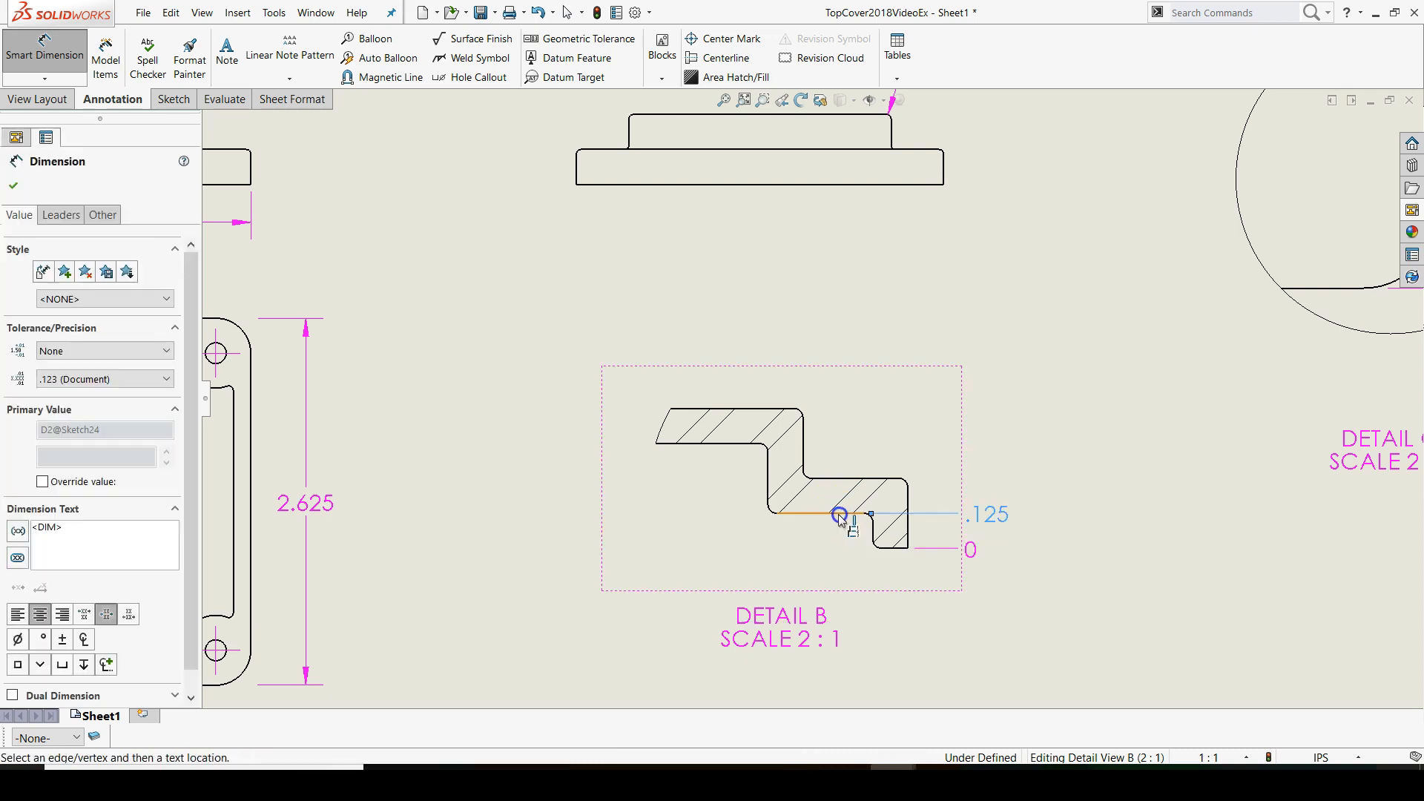
click(845, 480)
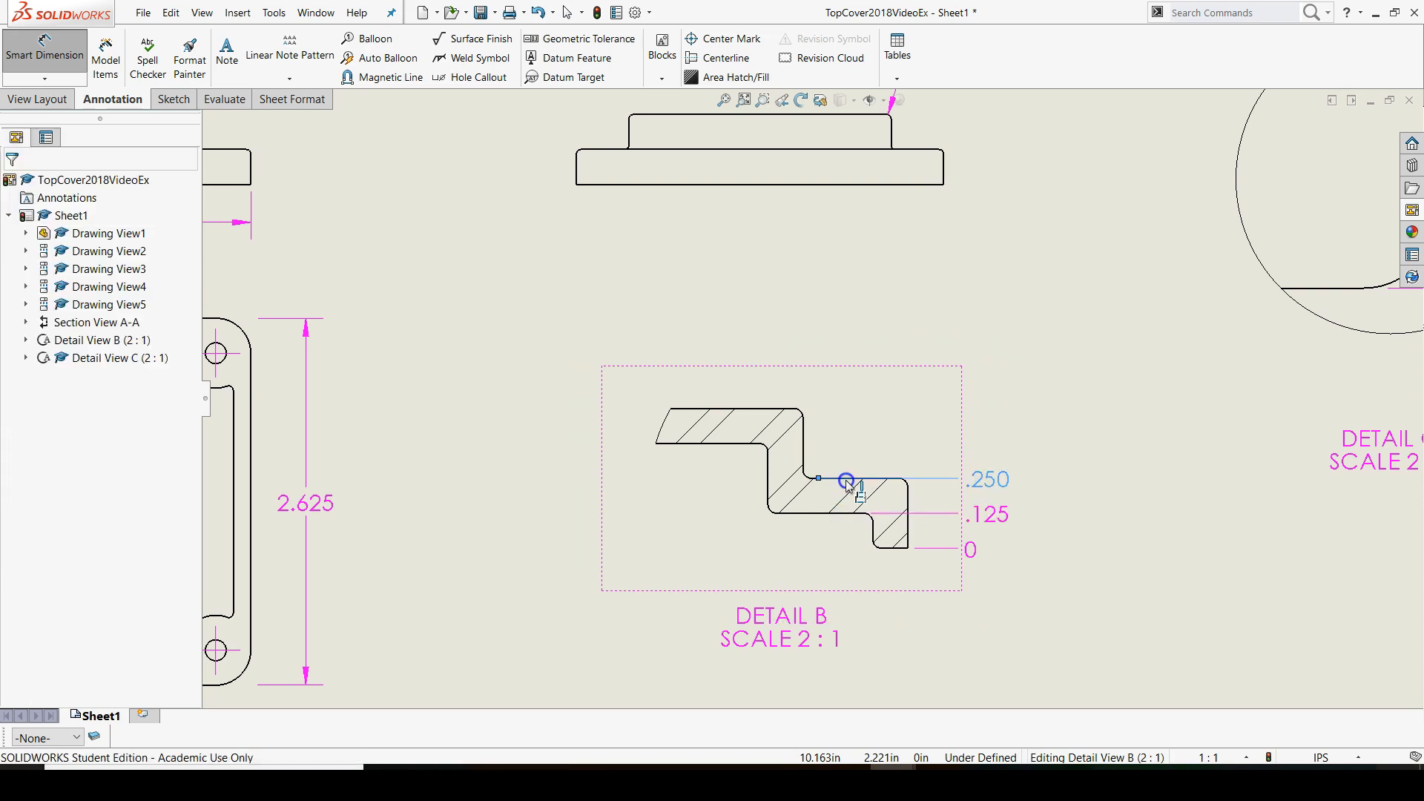
click(737, 445)
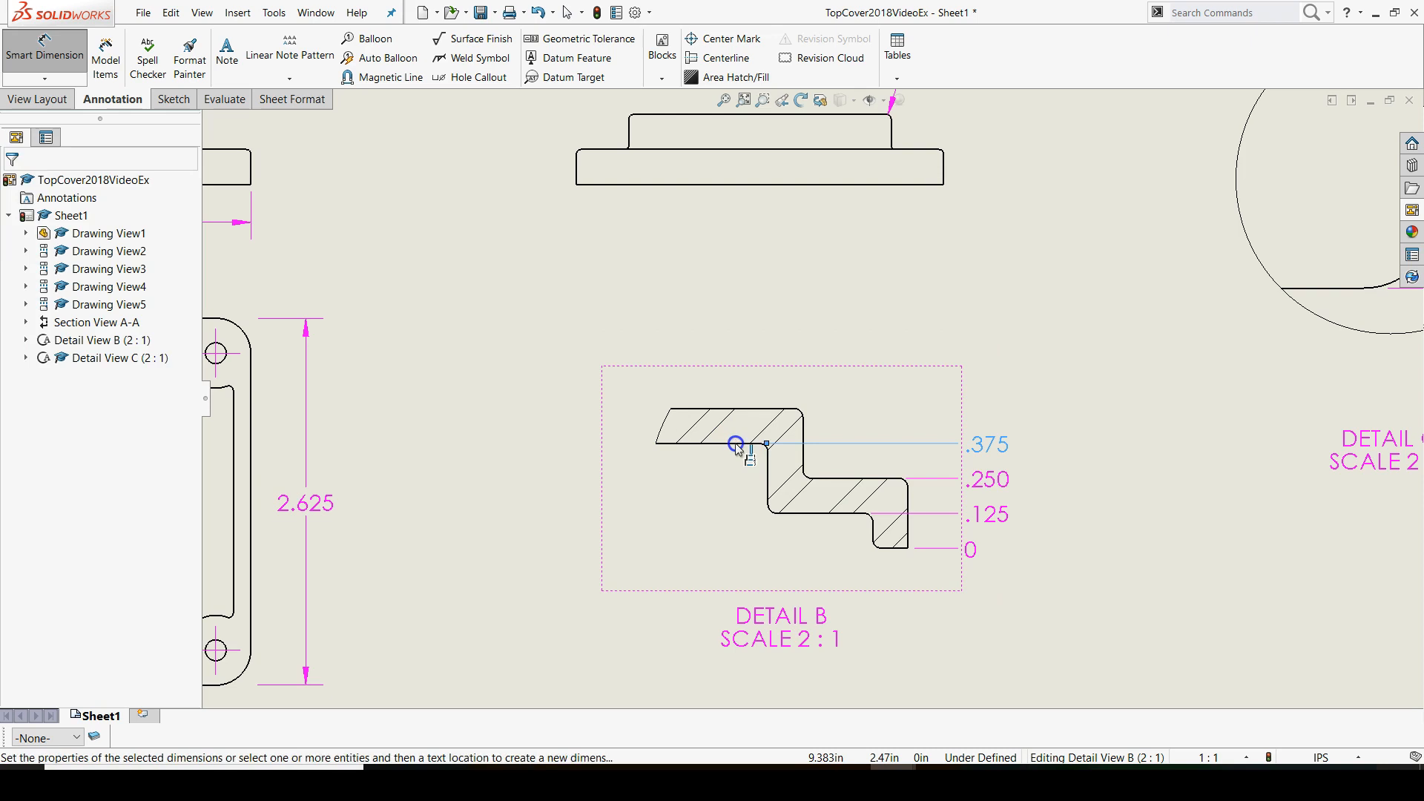
click(751, 408)
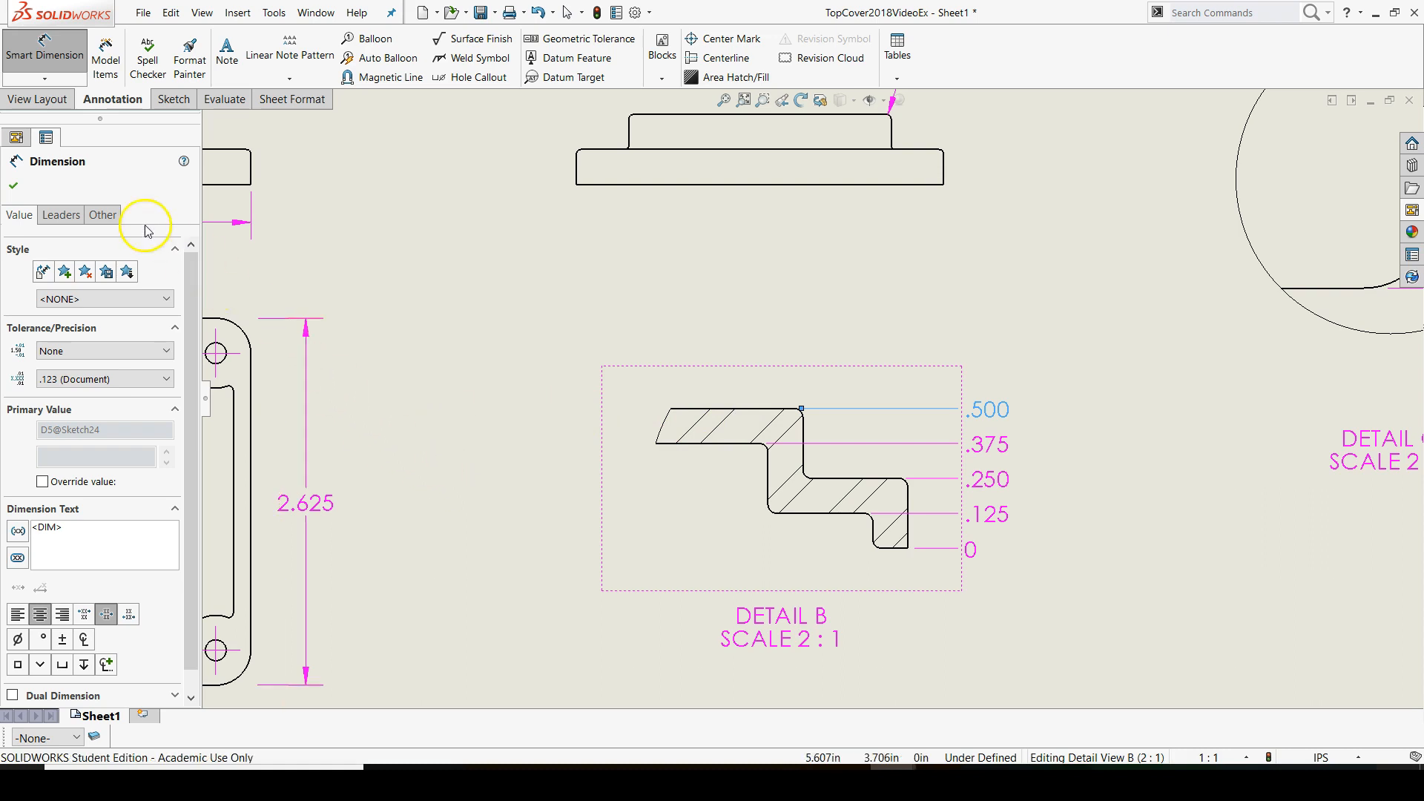
click(16, 186)
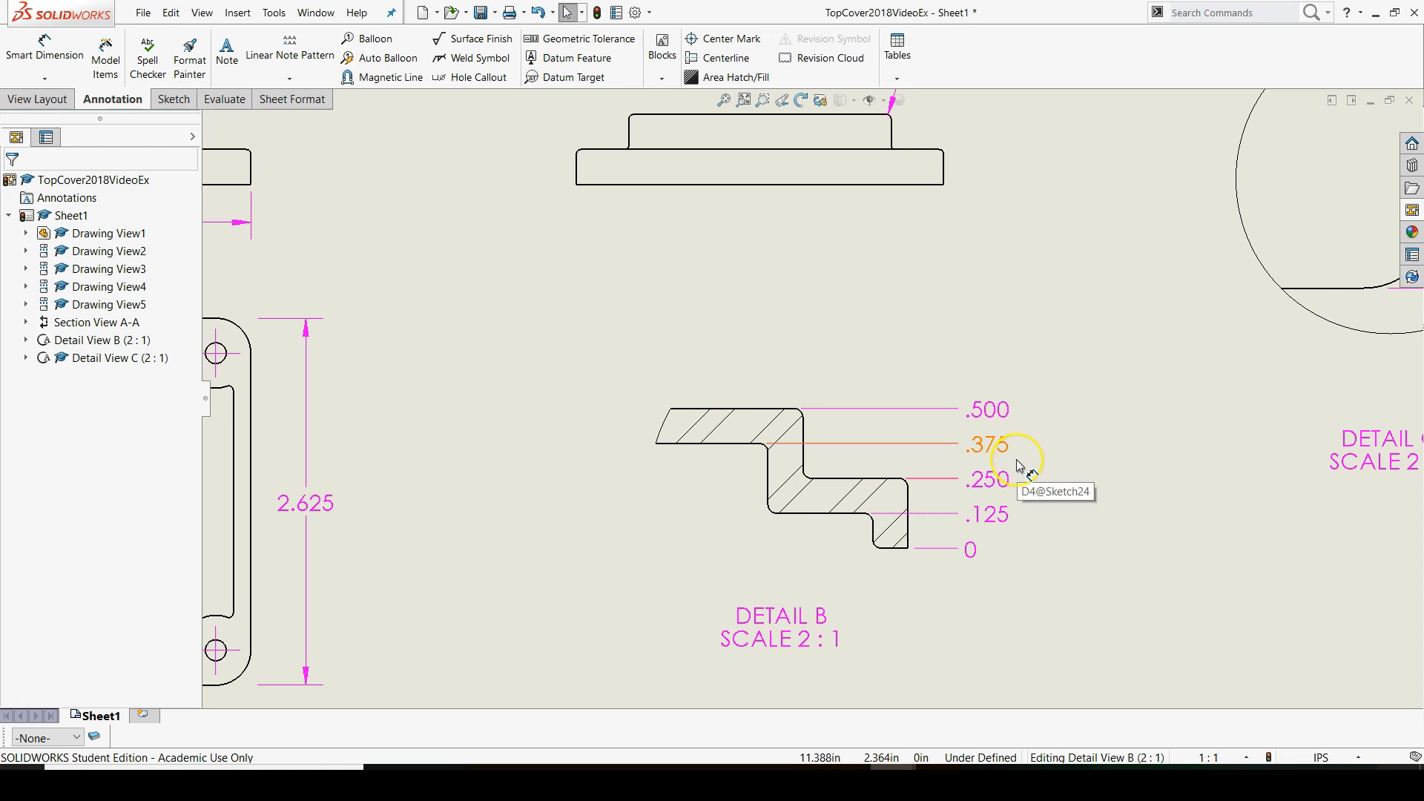
Place a note in the sheet's empty upper-right area, beside the isometric view, with the heading "GENERAL NOTES:"
scroll(1017, 465, up, 3)
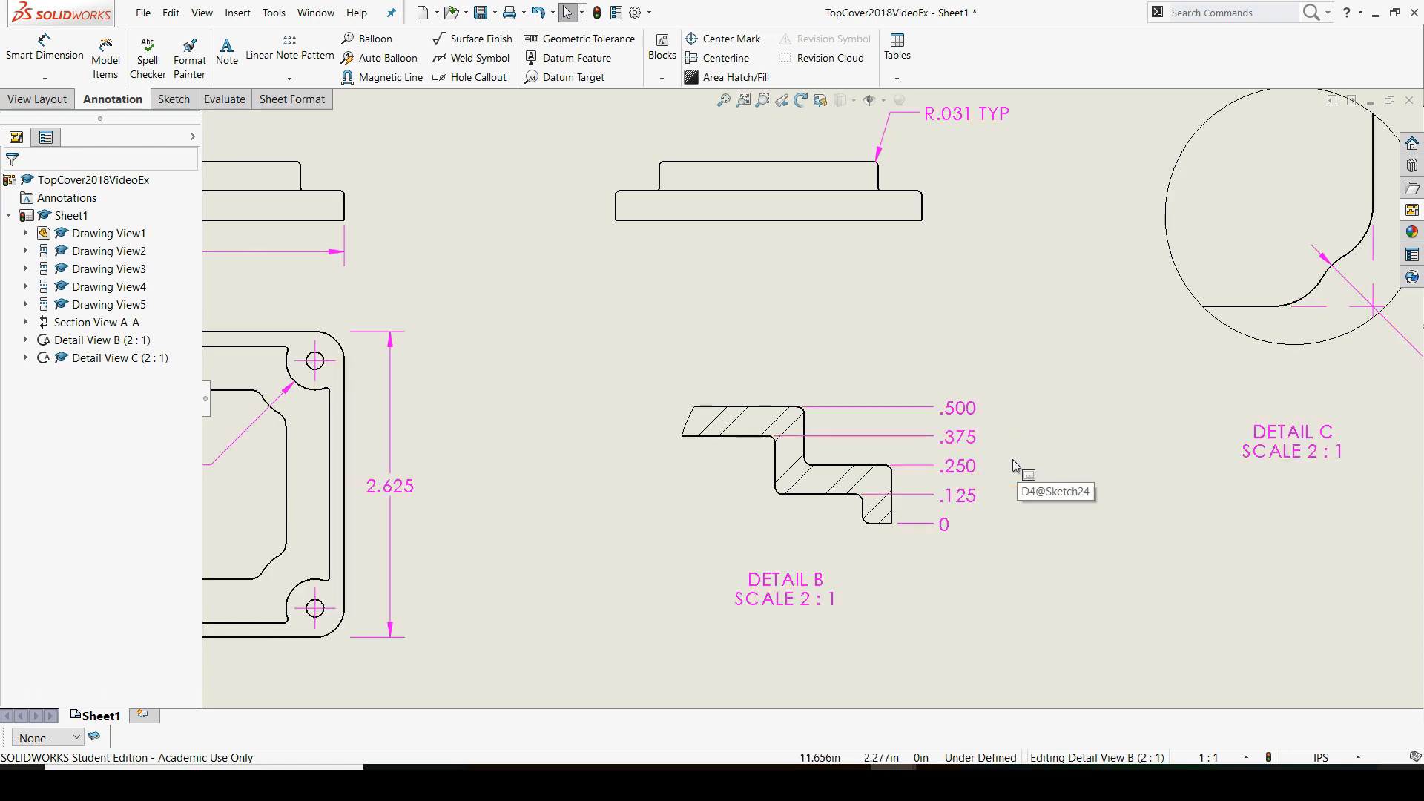
scroll(947, 394, up, 5)
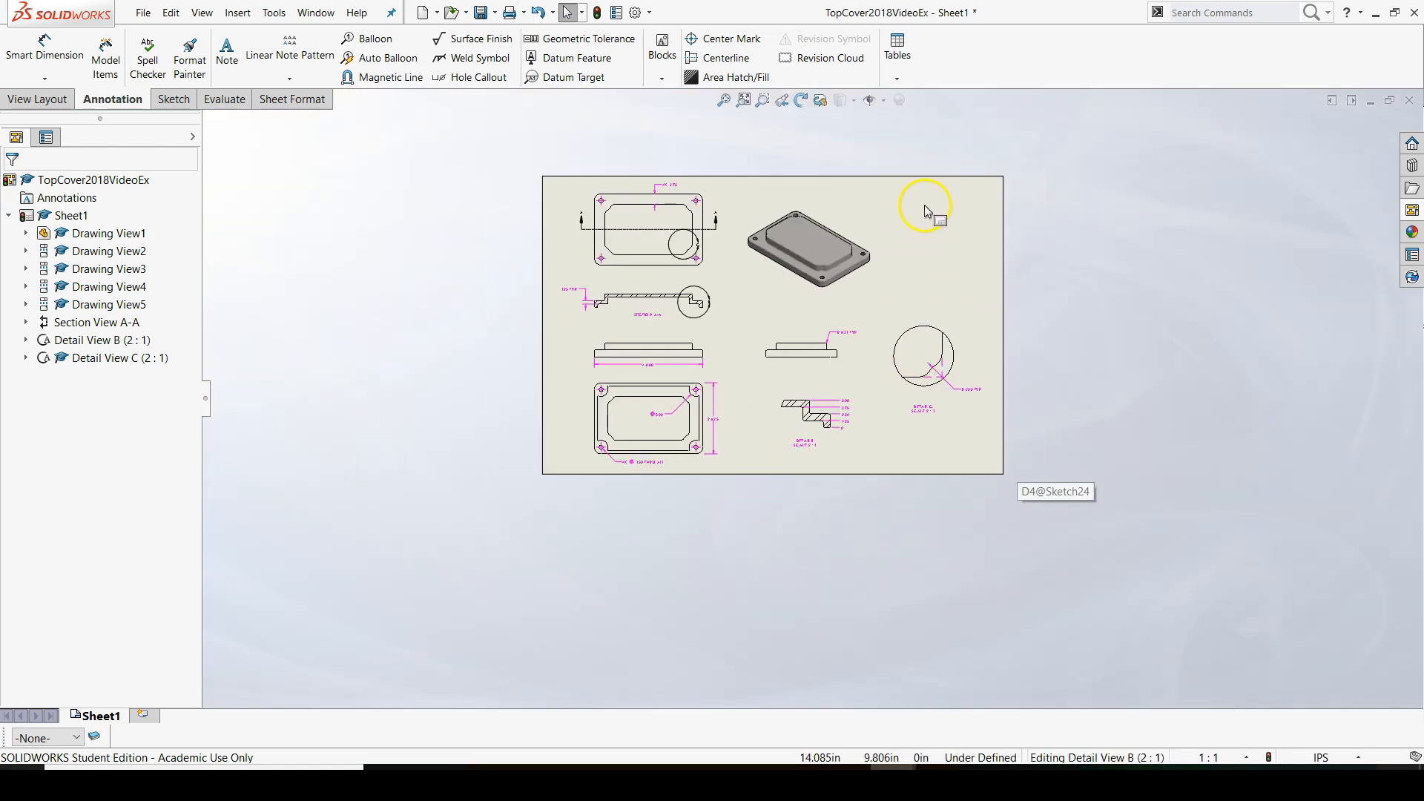
scroll(932, 221, down, 3)
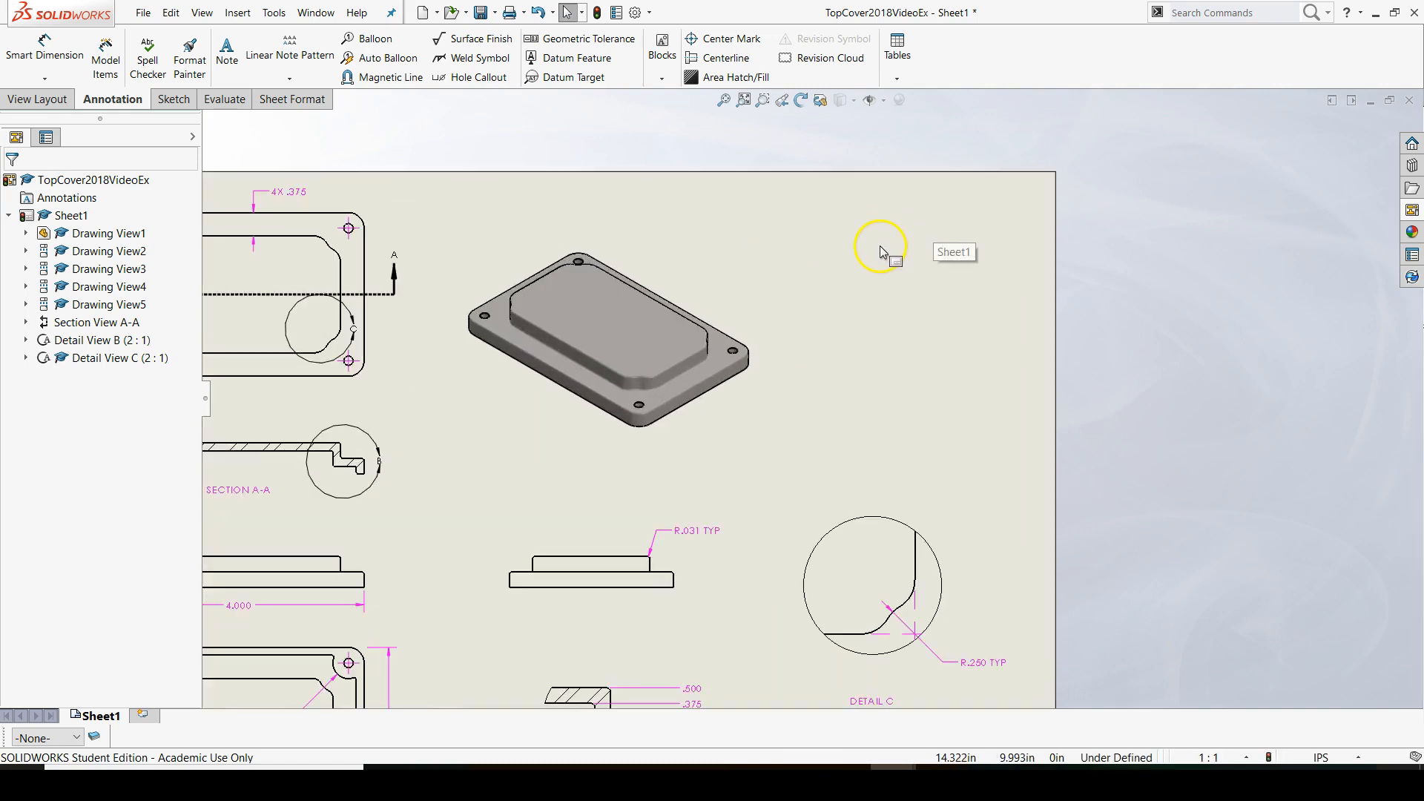
scroll(873, 241, down, 2)
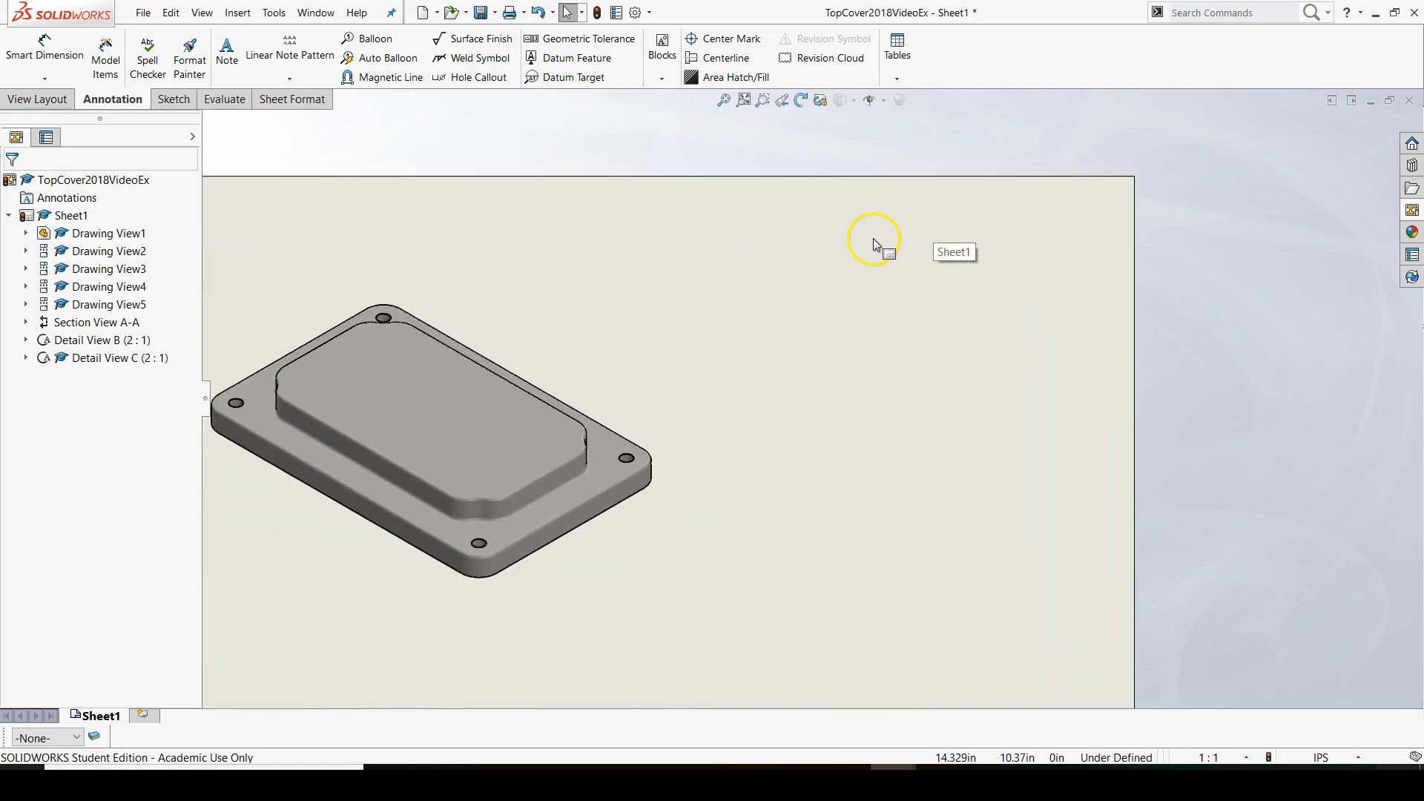
click(226, 50)
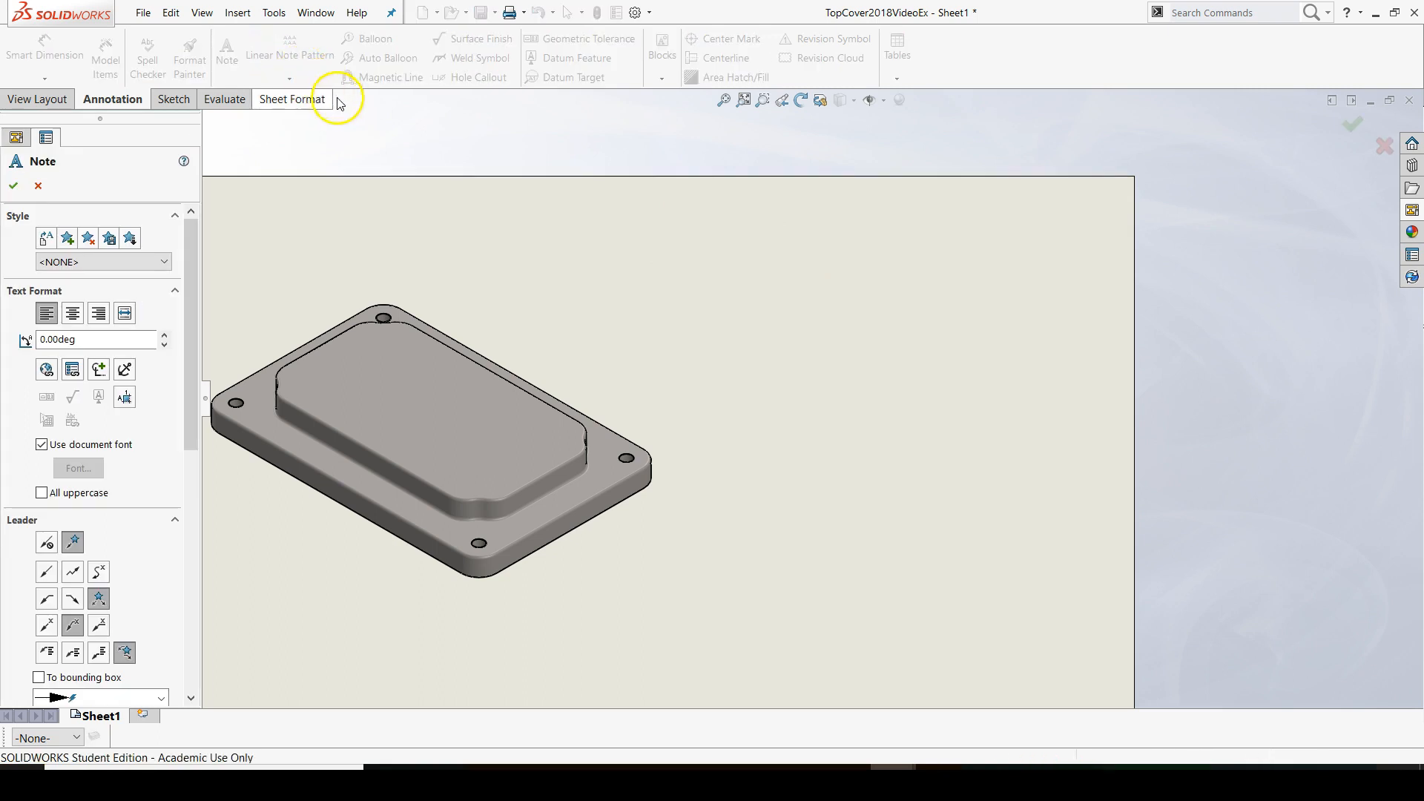
click(847, 226)
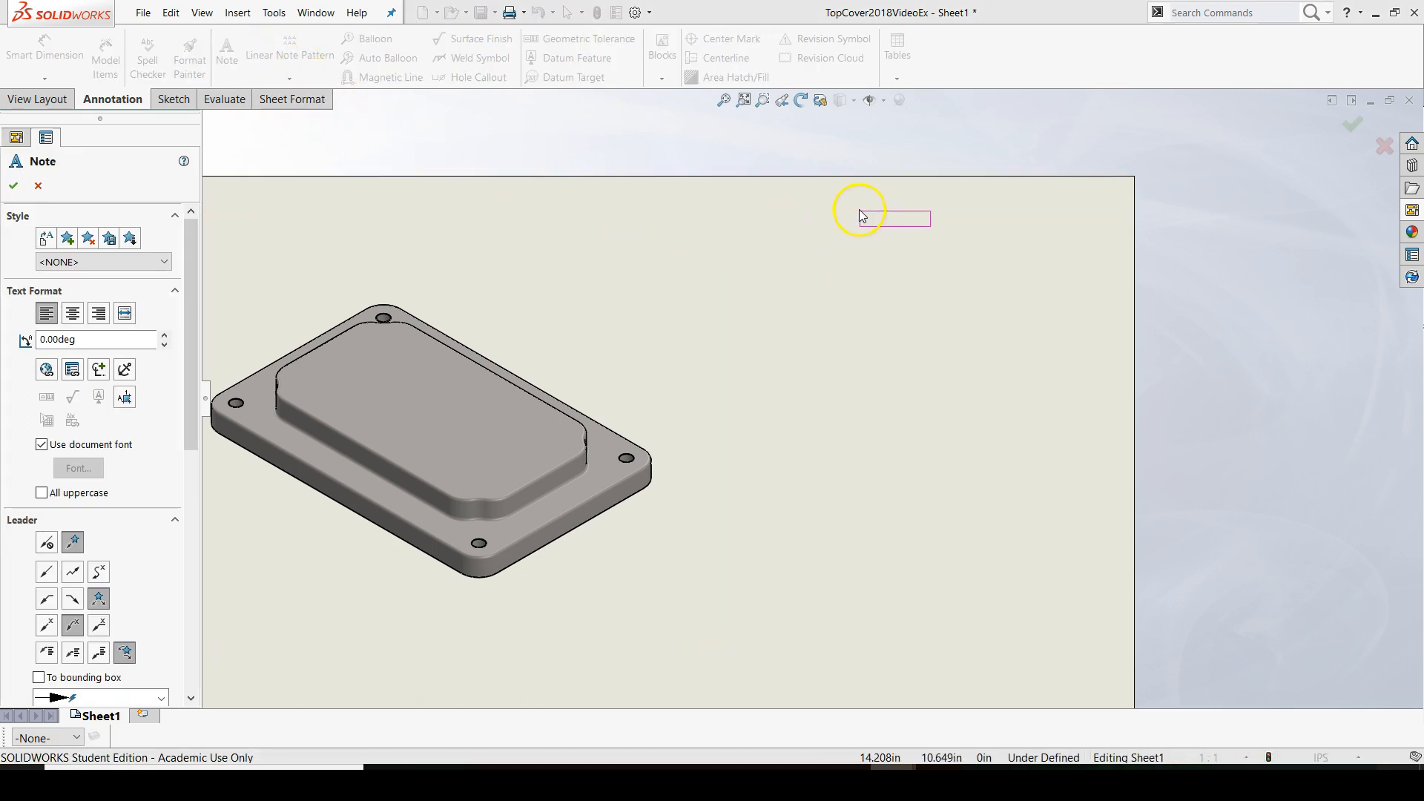
click(768, 202)
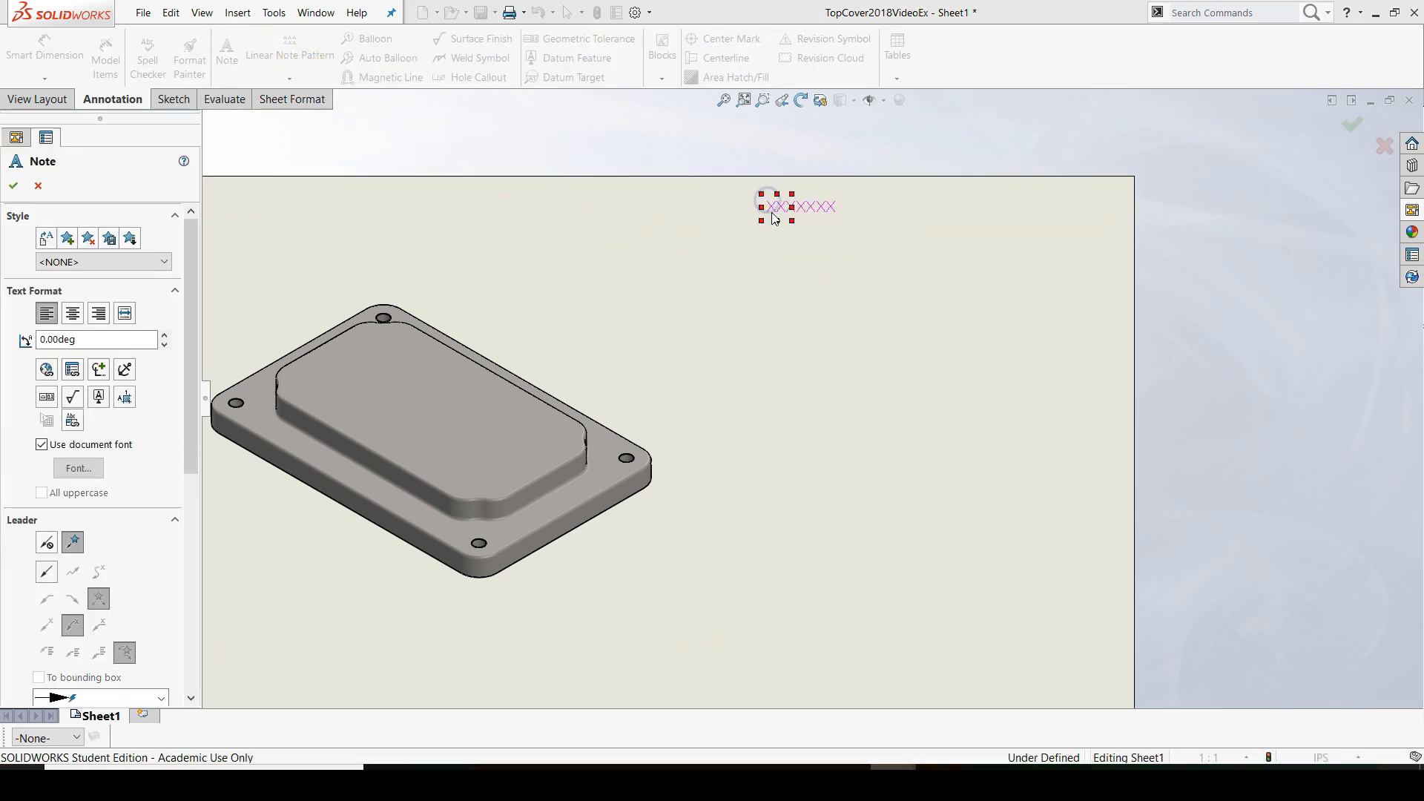
text(GENERAL N)
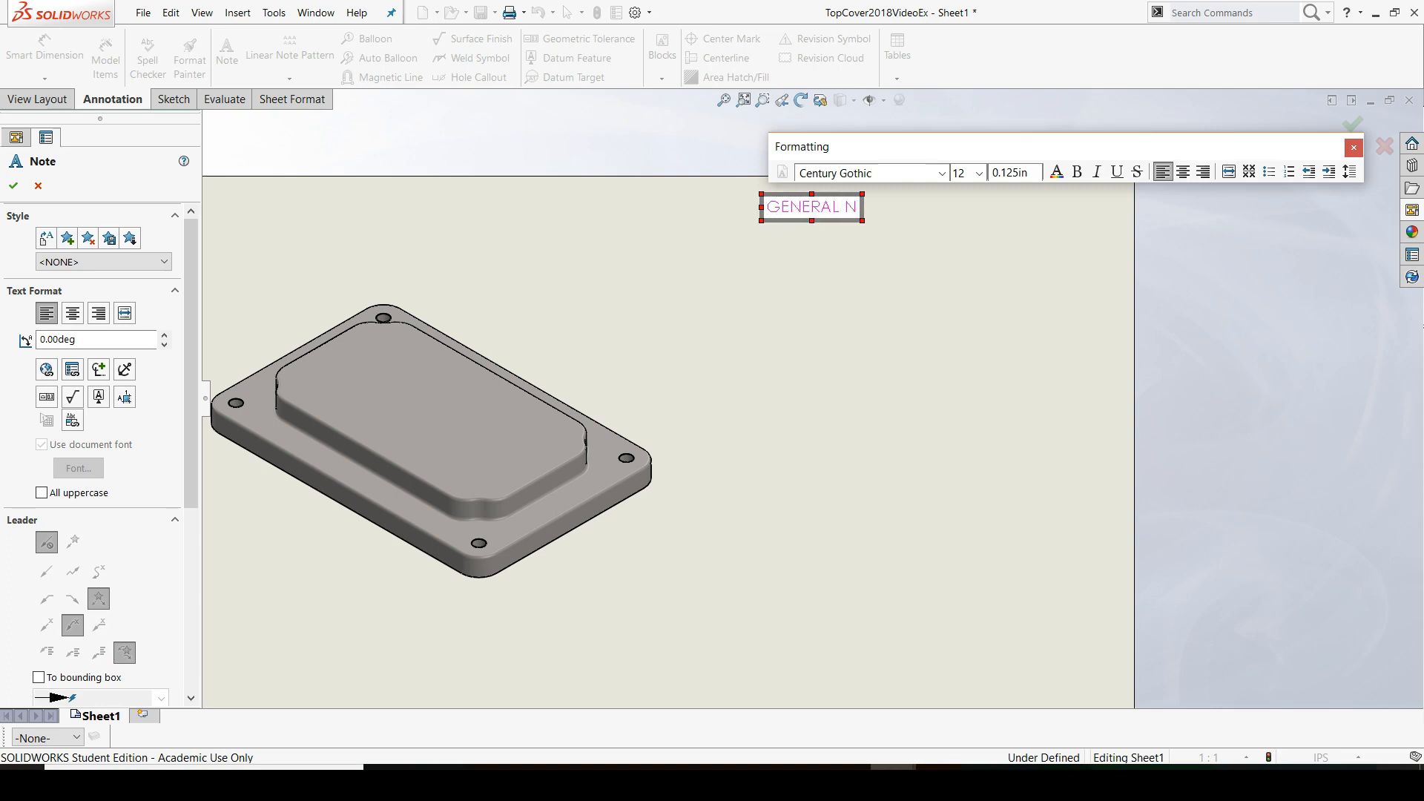
text(OTES:)
key(Return)
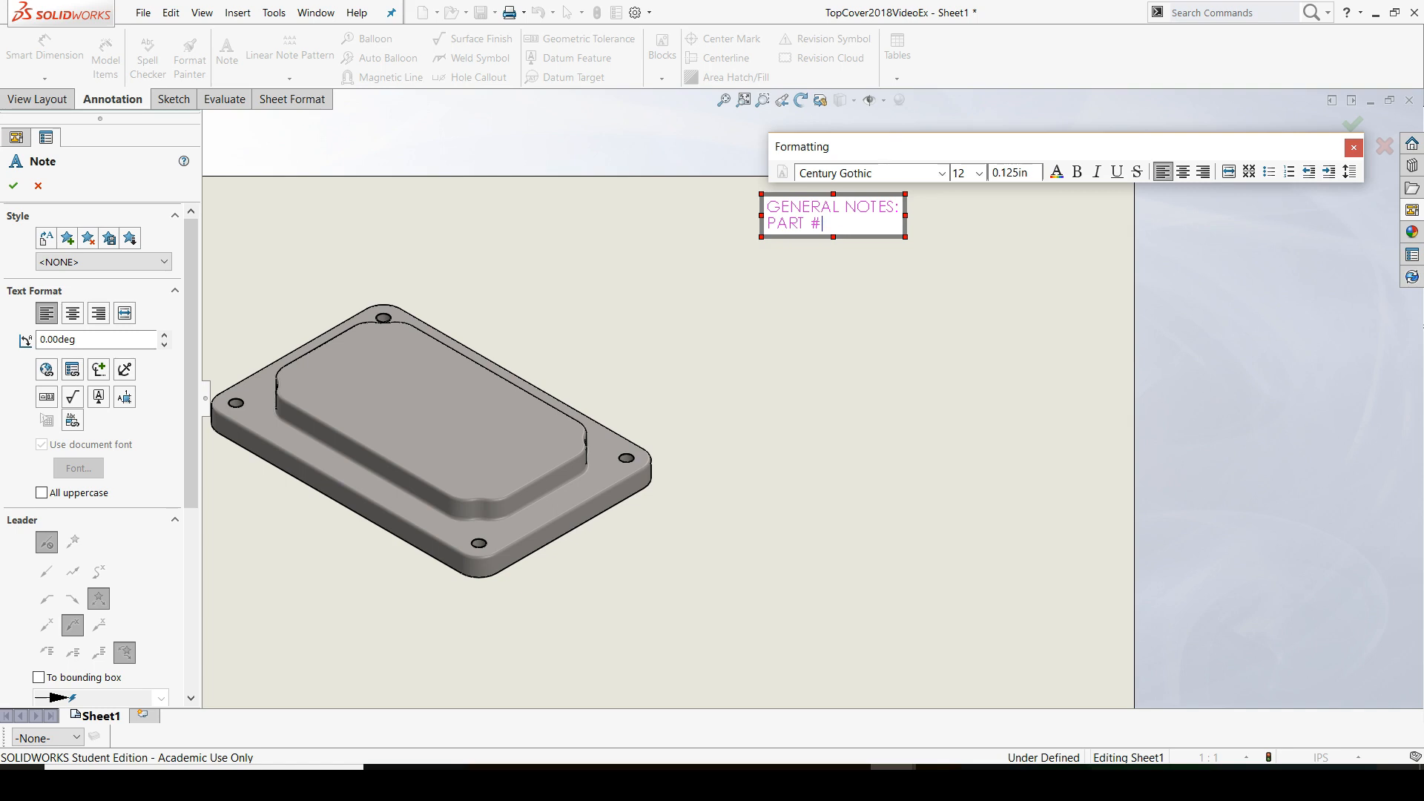
Add the lines "PART #:", "MATERIAL:", "VOLUME:", "MASS:" and "DRAWN BY:" to the note, followed by a blank line
text(PART #:)
key(Return)
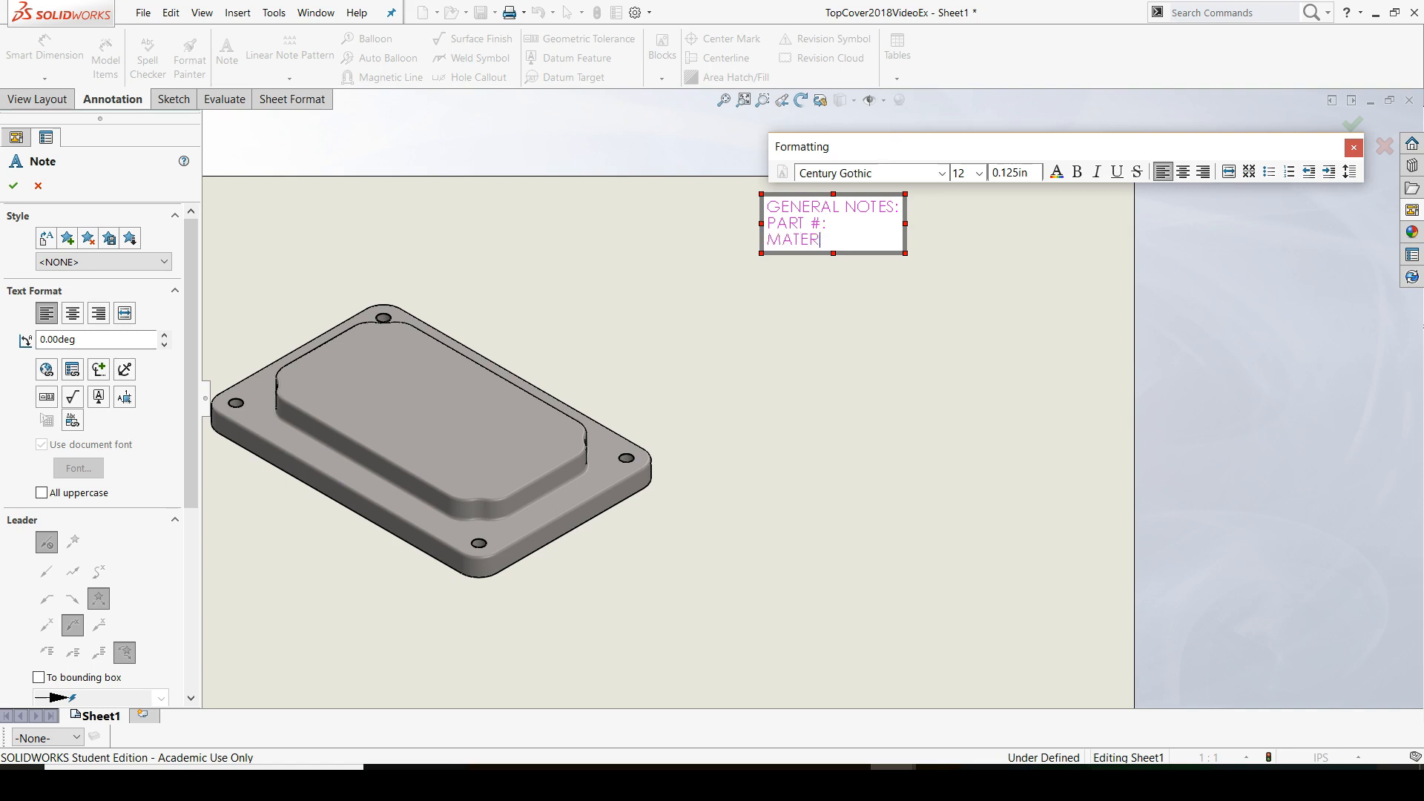
text(MATERIAL:)
key(Return)
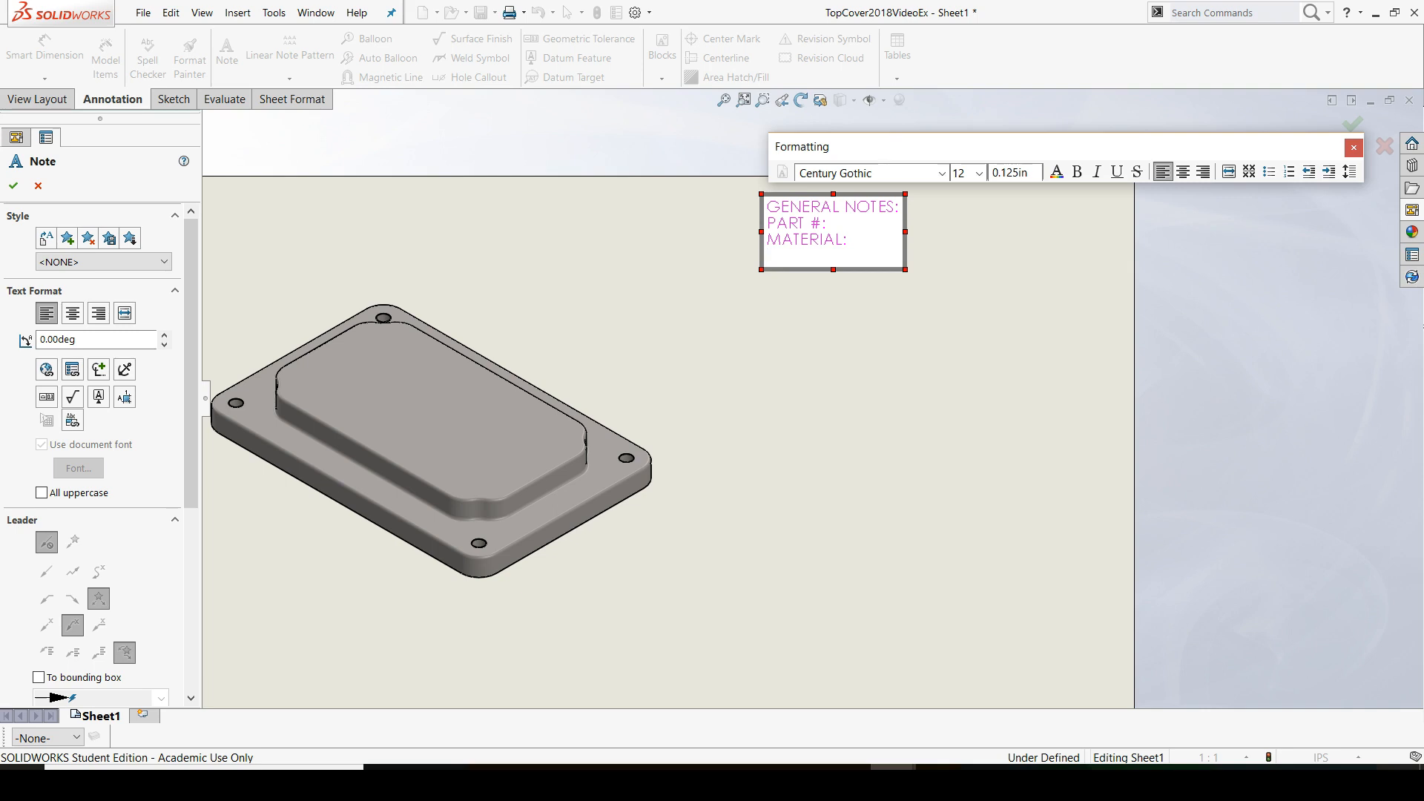
text(VOLUME:)
key(Return)
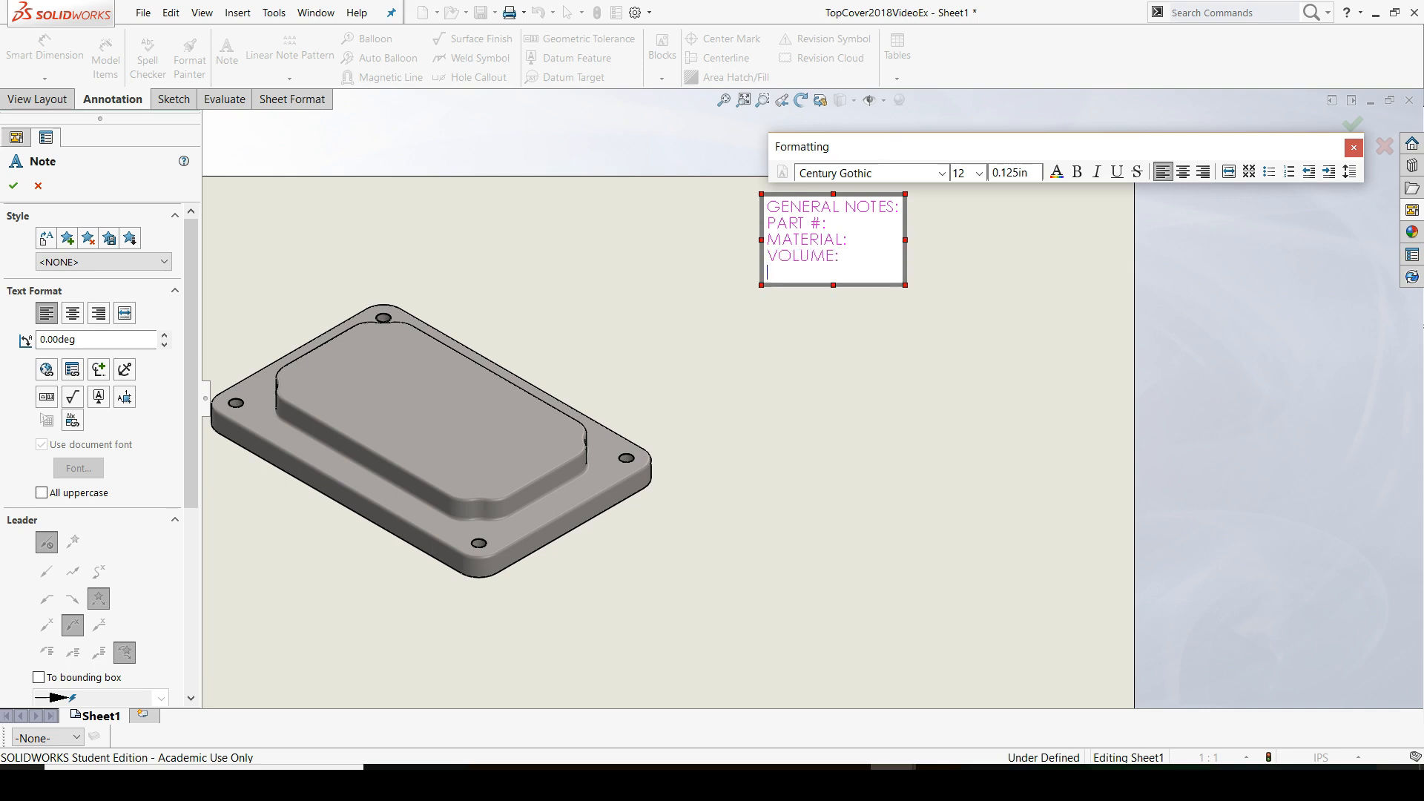
text(MASS:)
key(Return)
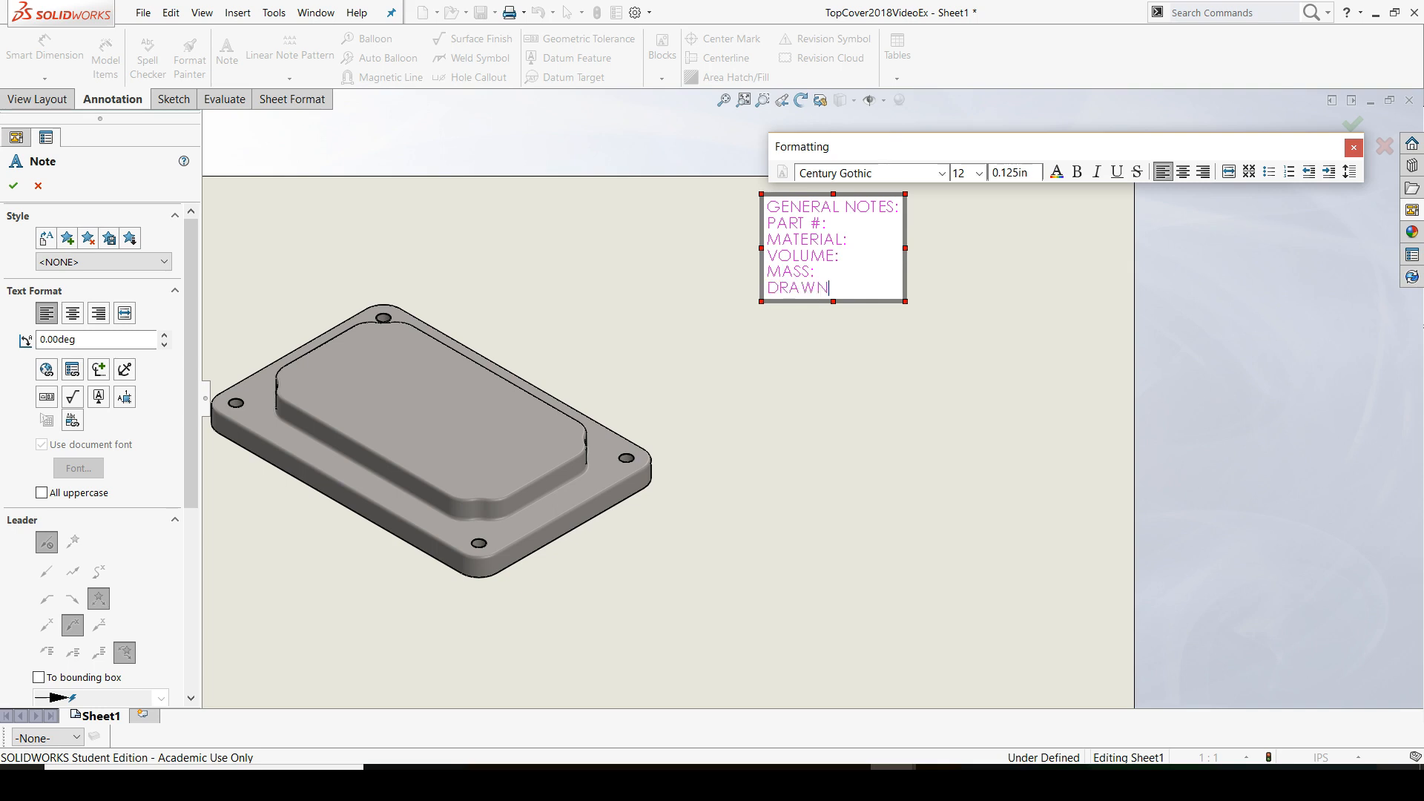
key(Return)
key(Return)
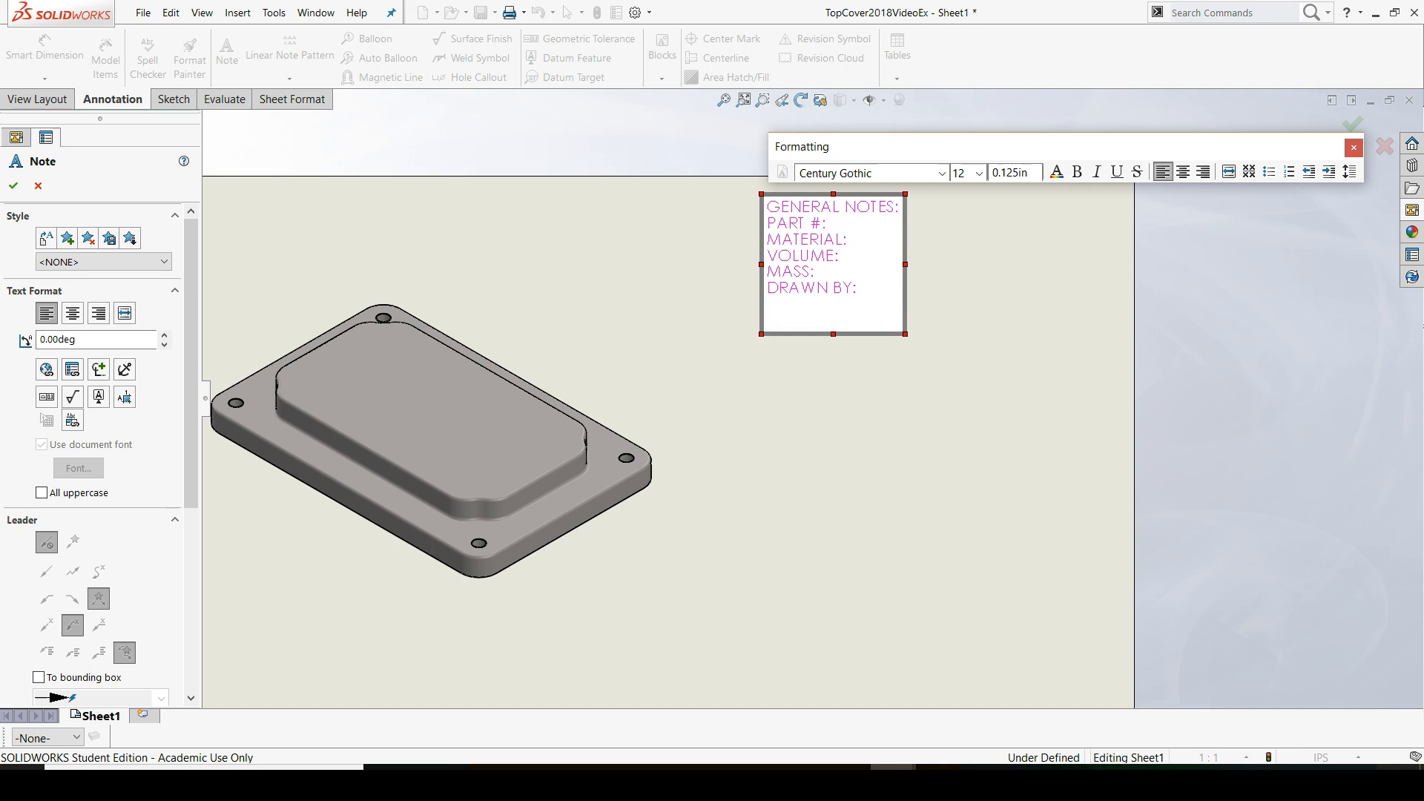
Add the lines "UNLESS OTHERWISE SPECIFIED:", "DIMENSIONS ARE IN INCHES" and "TOLERANCES:" to the general notes
text(UNLESS OTHERWISE SPECI)
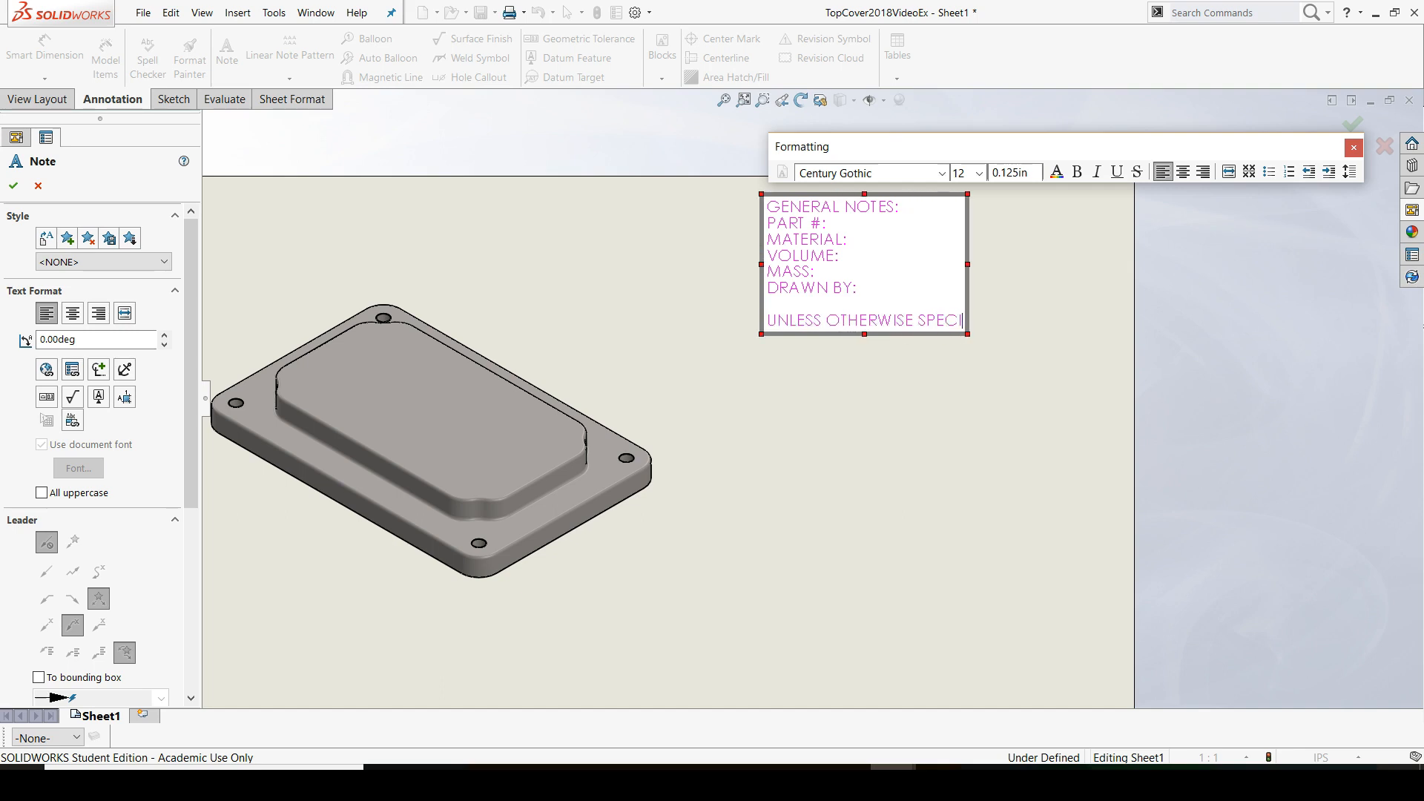
text(FIED:)
key(Return)
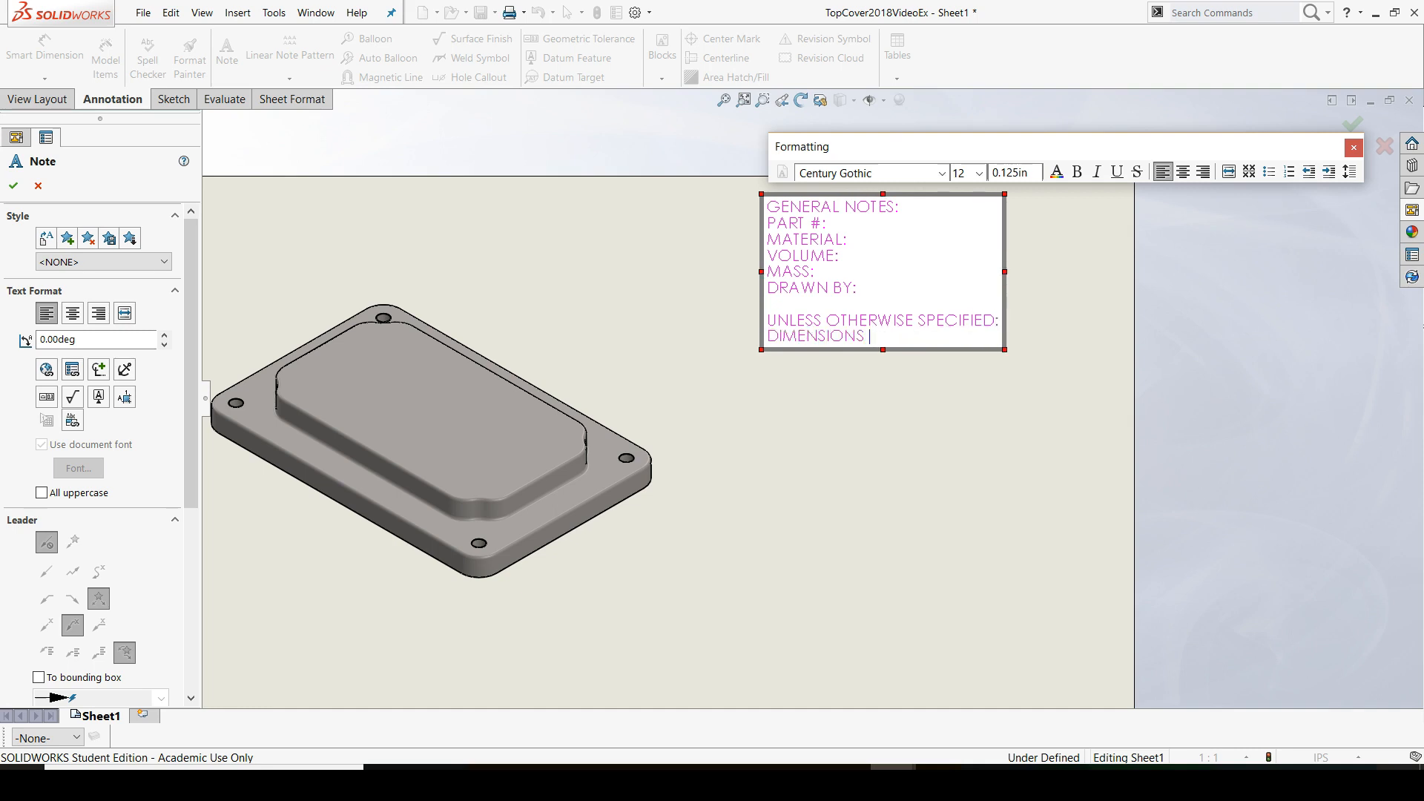
key(Return)
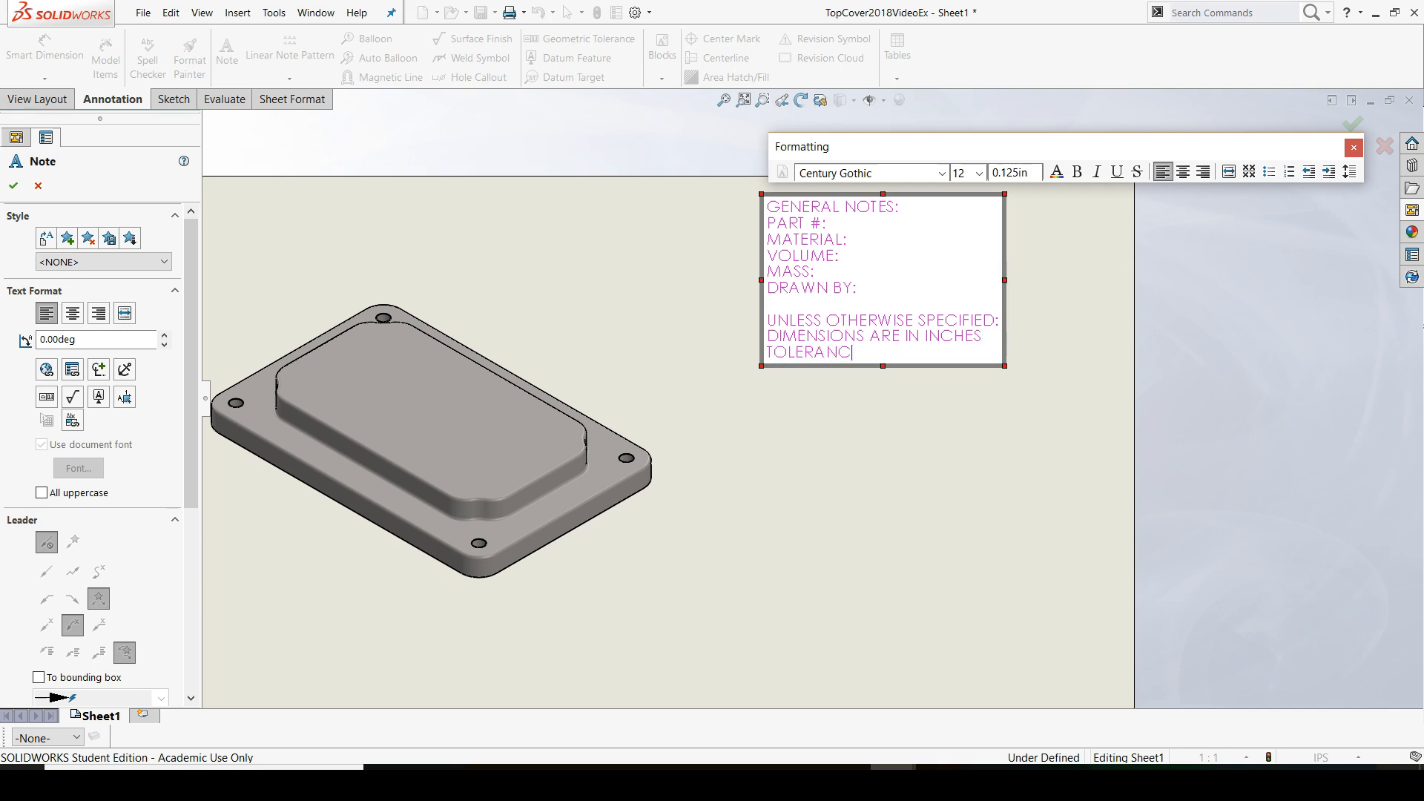
key(Return)
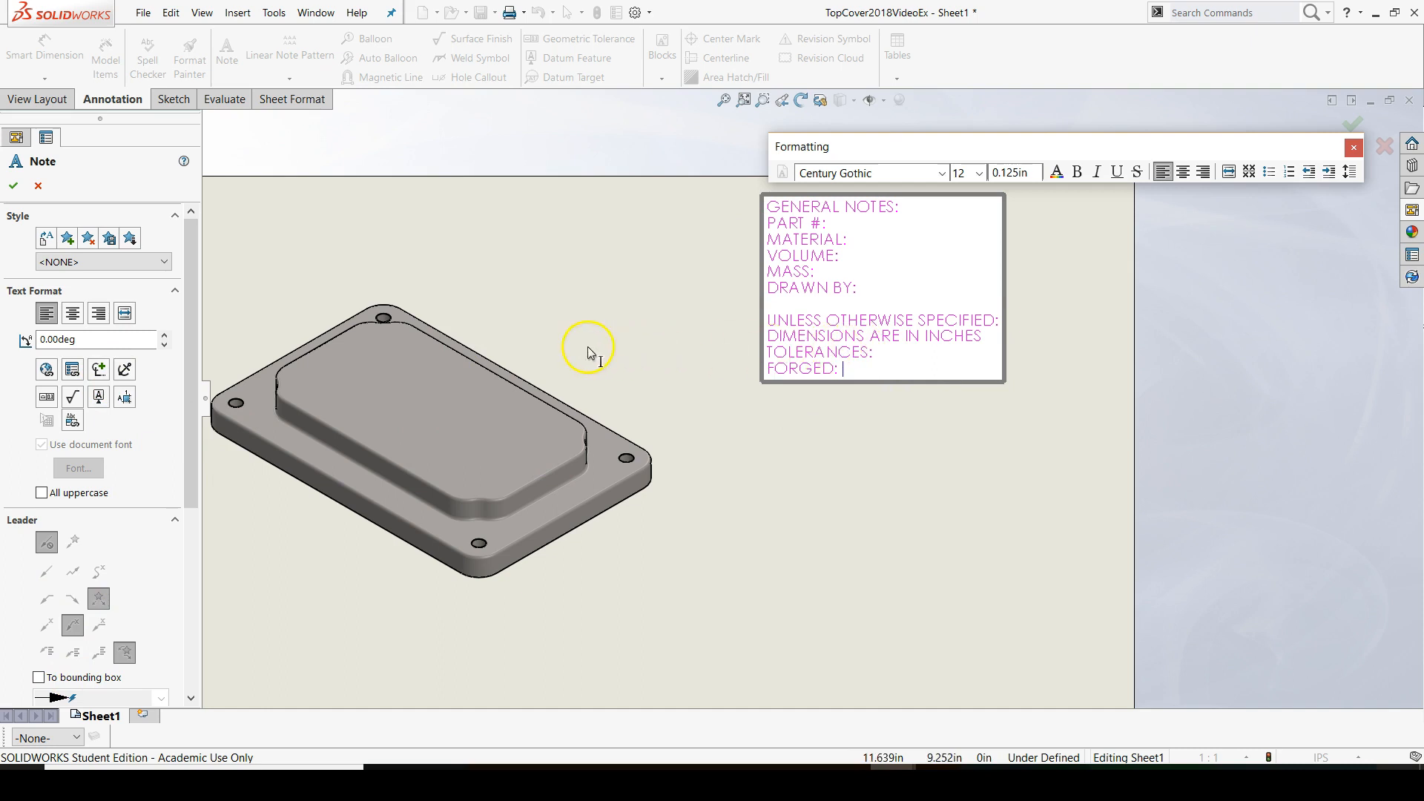
Add the forging tolerance line "FORGED: ±.025" to the note, inserting the plus/minus symbol from the symbol library
click(100, 370)
click(201, 398)
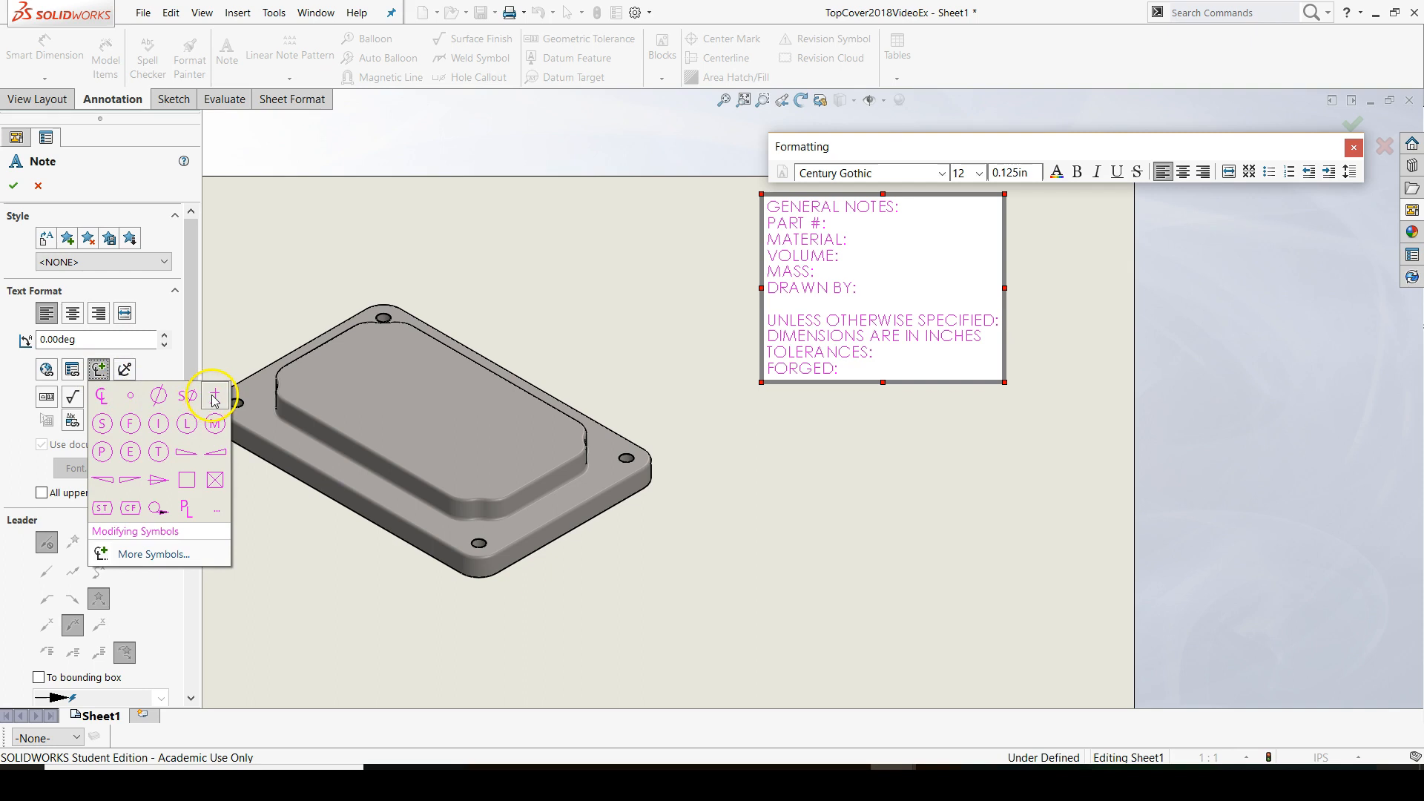
click(276, 391)
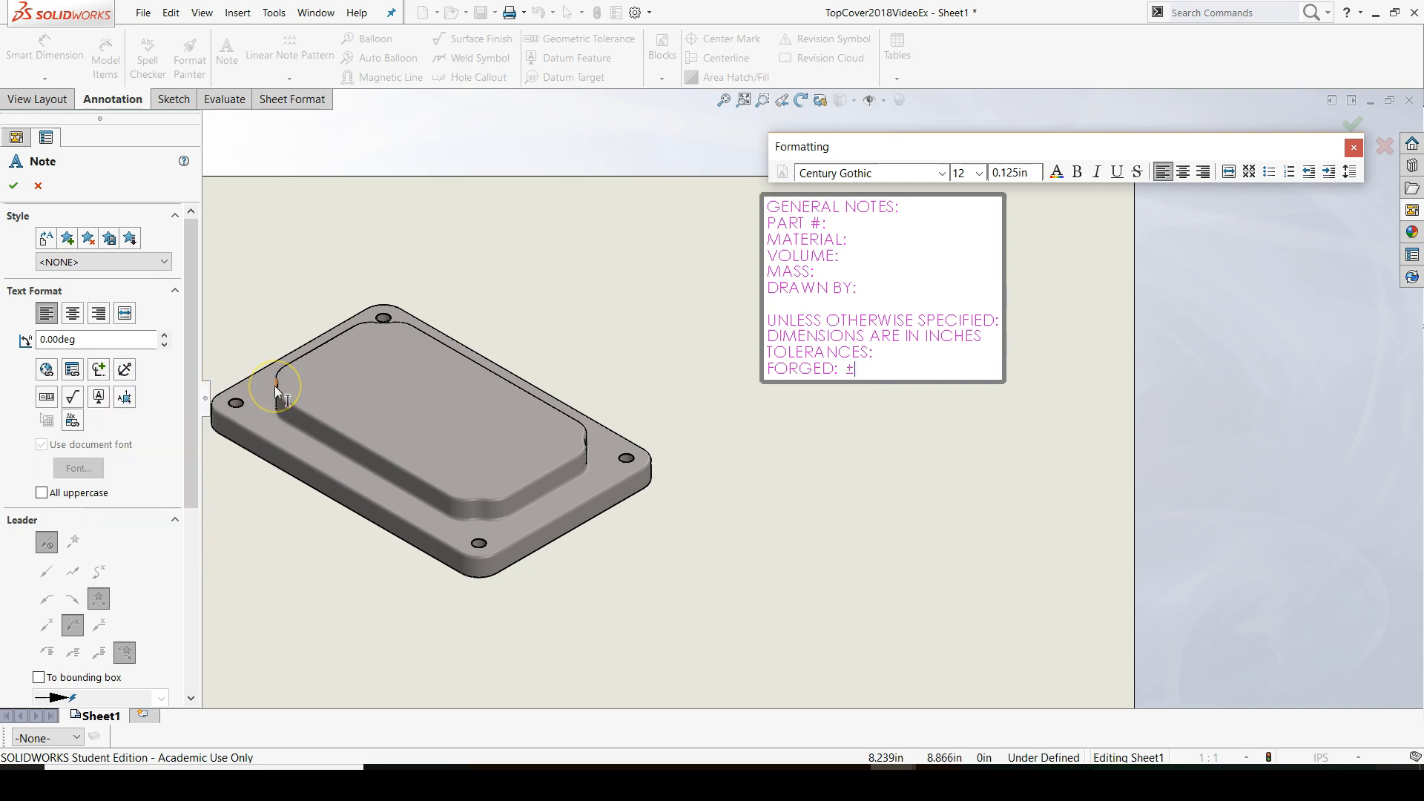
text(.025)
key(Return)
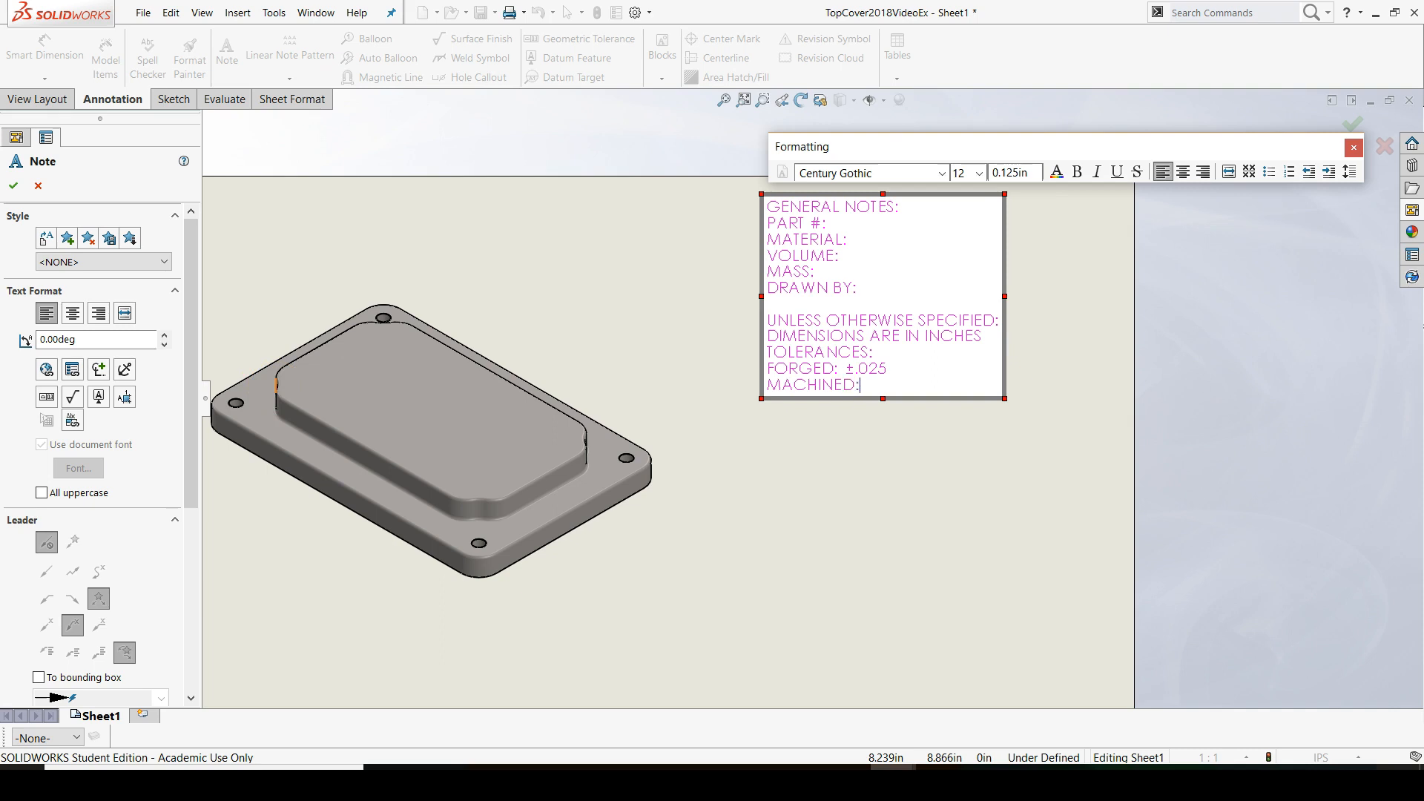
Add the machining tolerance line "MACHINED: ±.005" using the plus/minus symbol, and finish the note without placing another copy
click(98, 369)
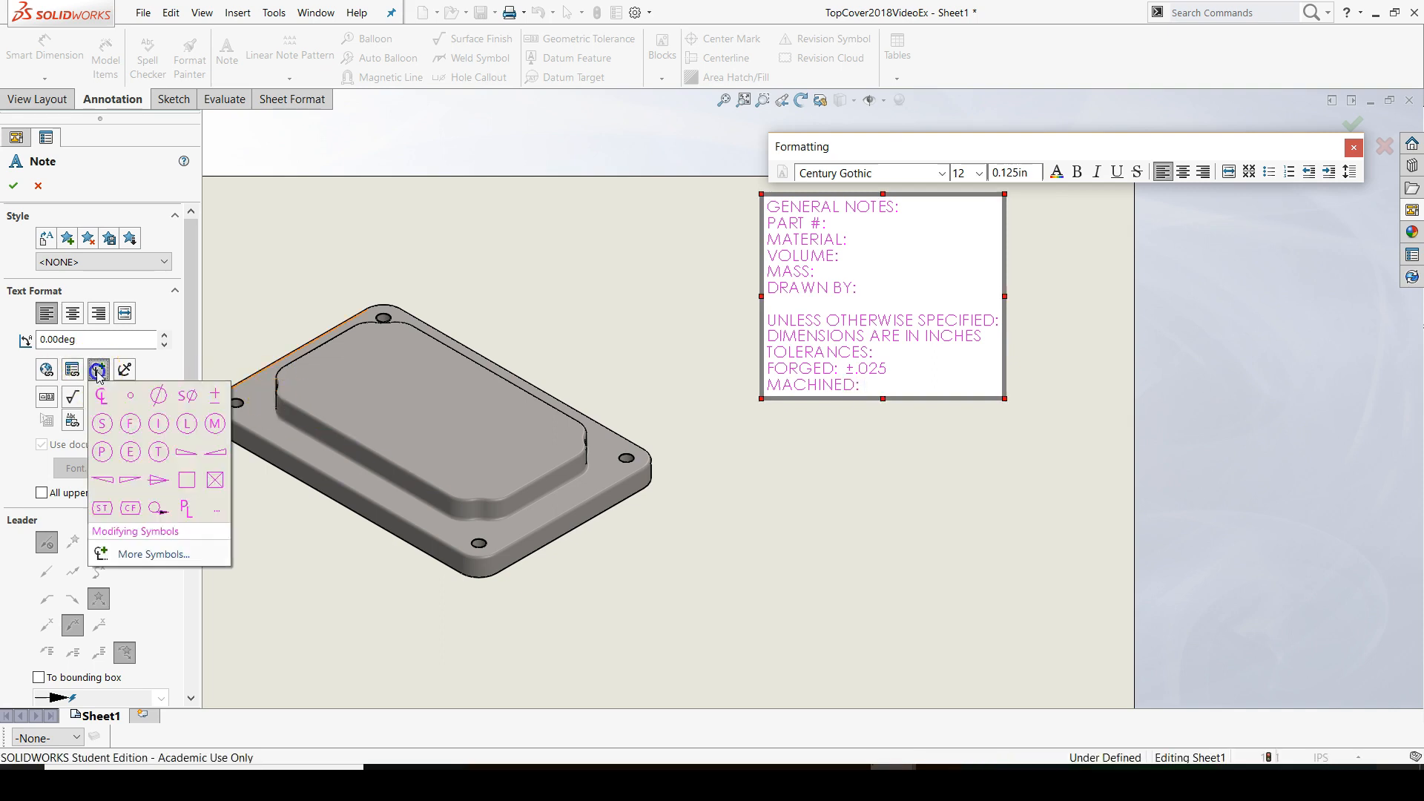
click(214, 400)
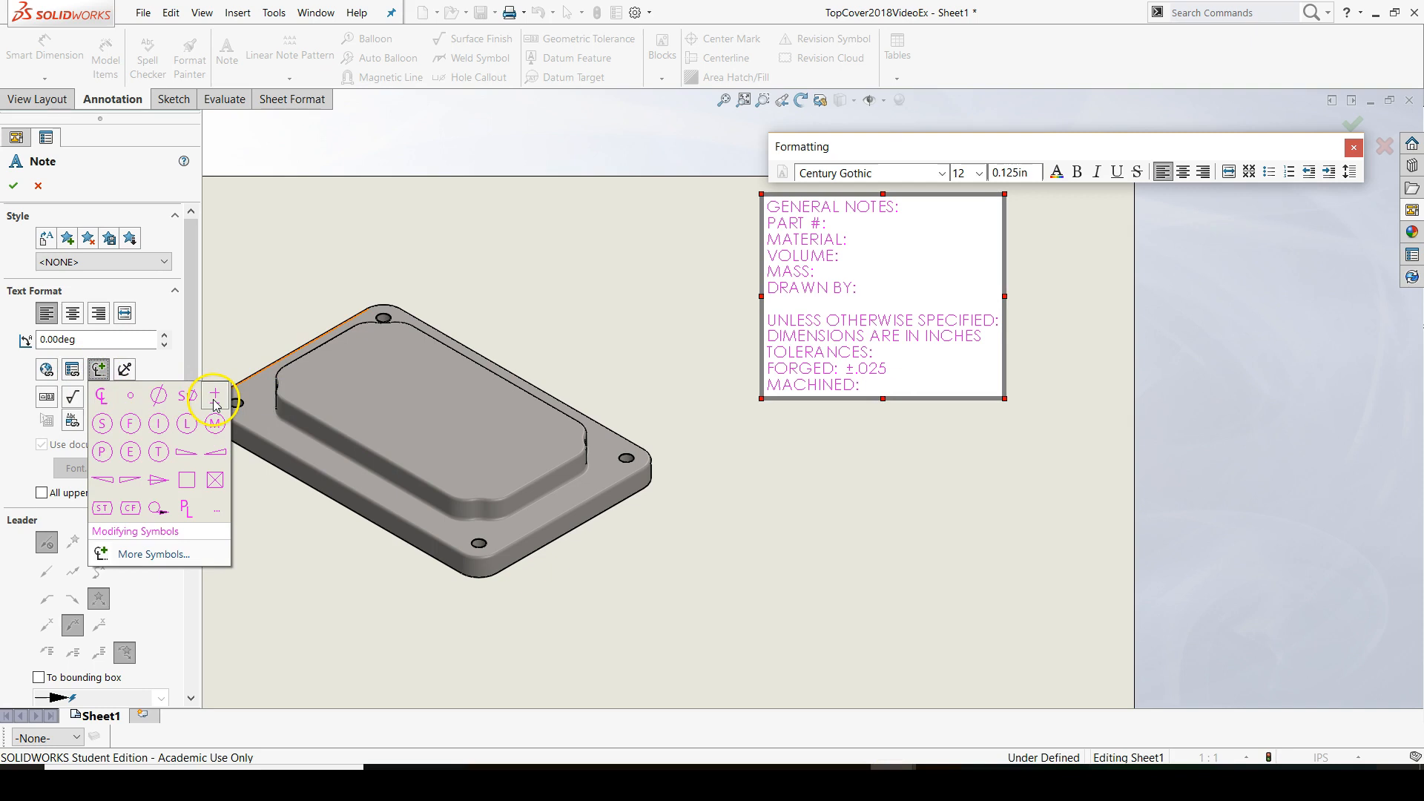
click(214, 400)
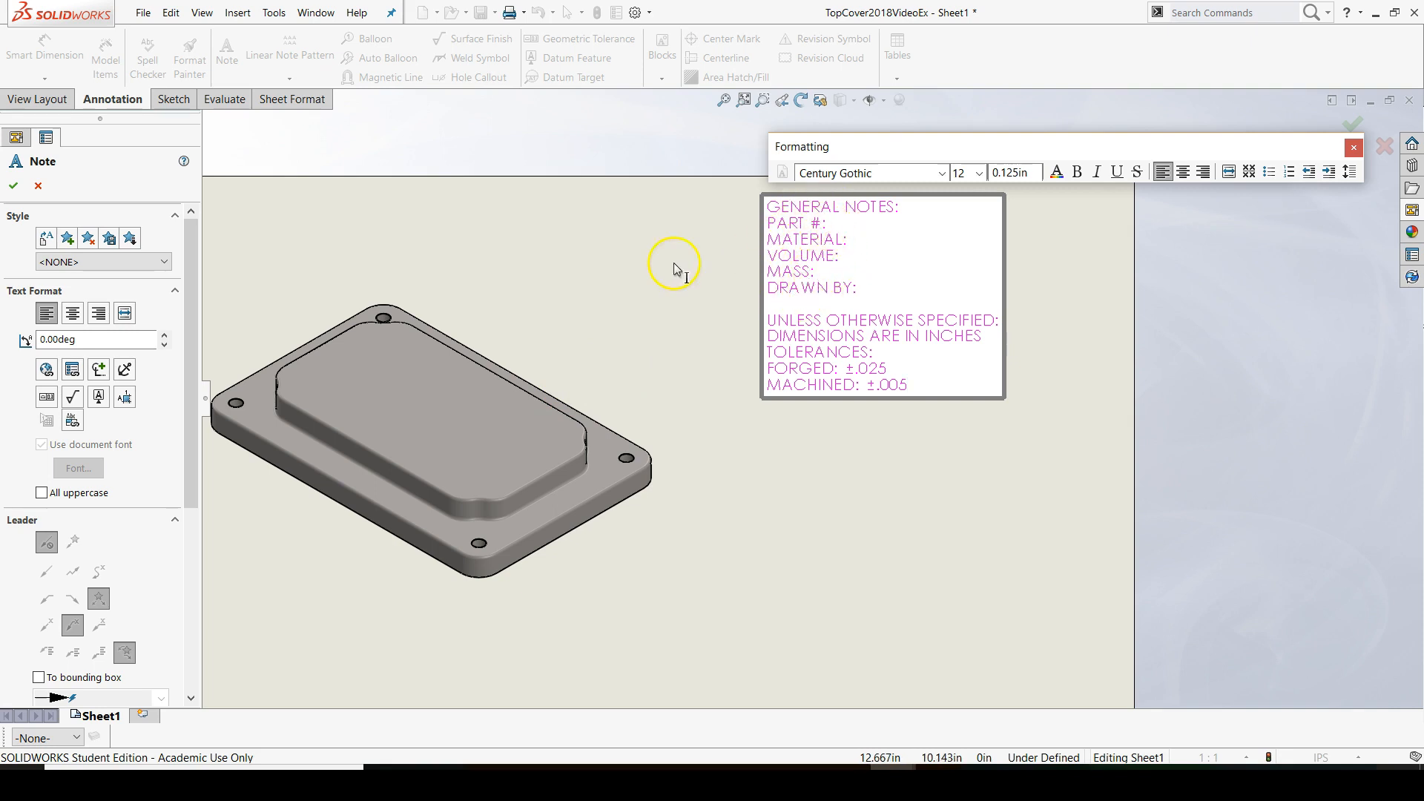
click(593, 255)
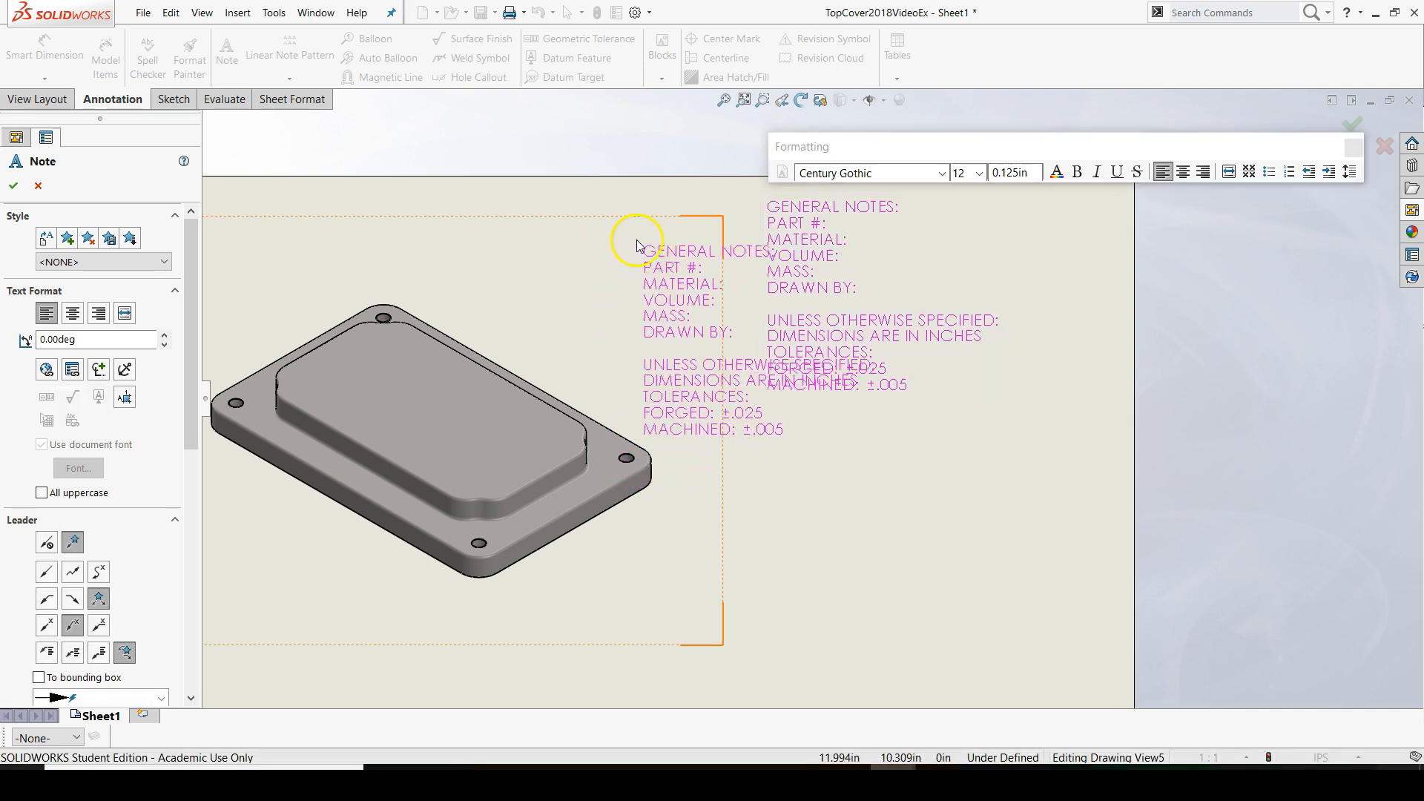
key(Escape)
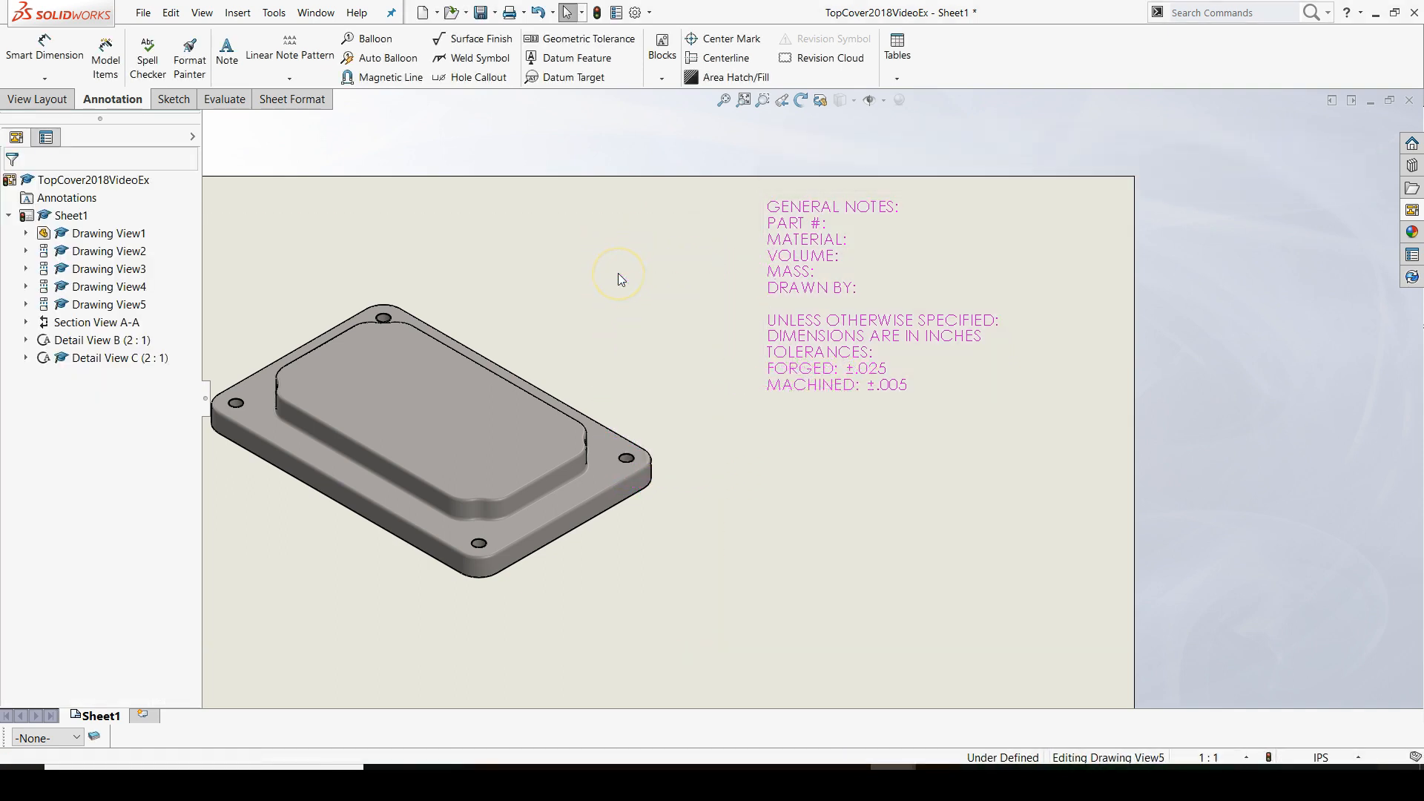
Open the TopCover2018VideoEx part from the isometric drawing view and bring up its custom file properties
click(440, 396)
right_click(442, 398)
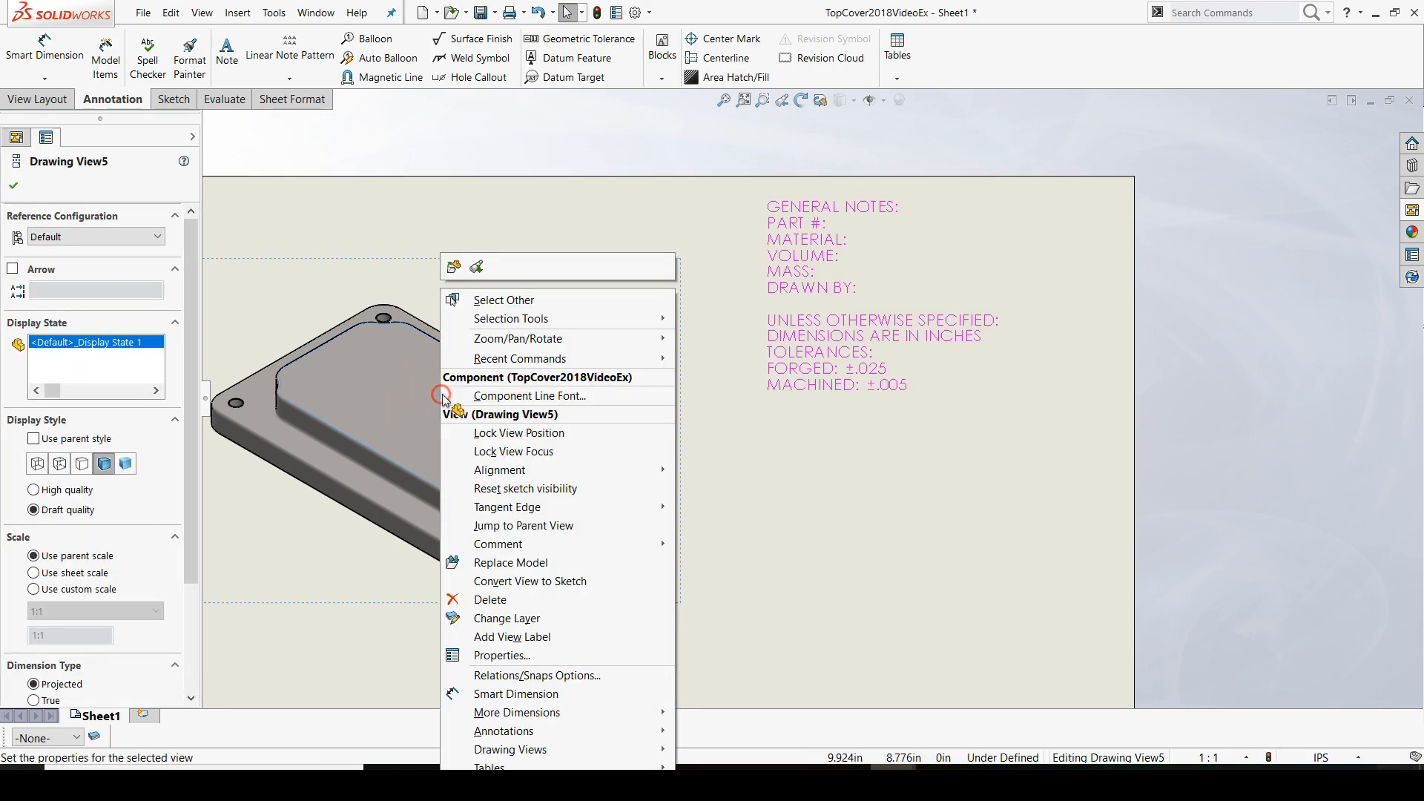
click(452, 268)
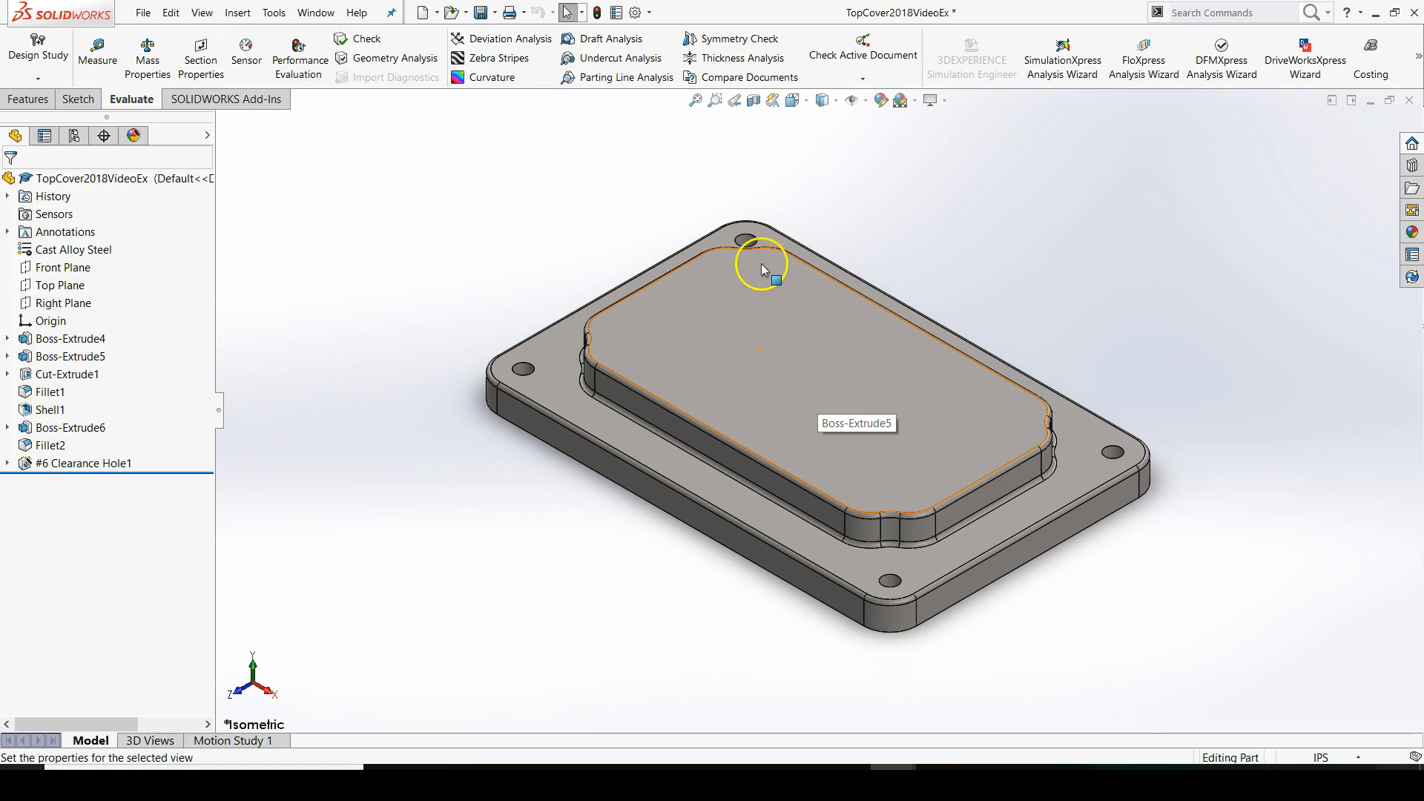
click(619, 20)
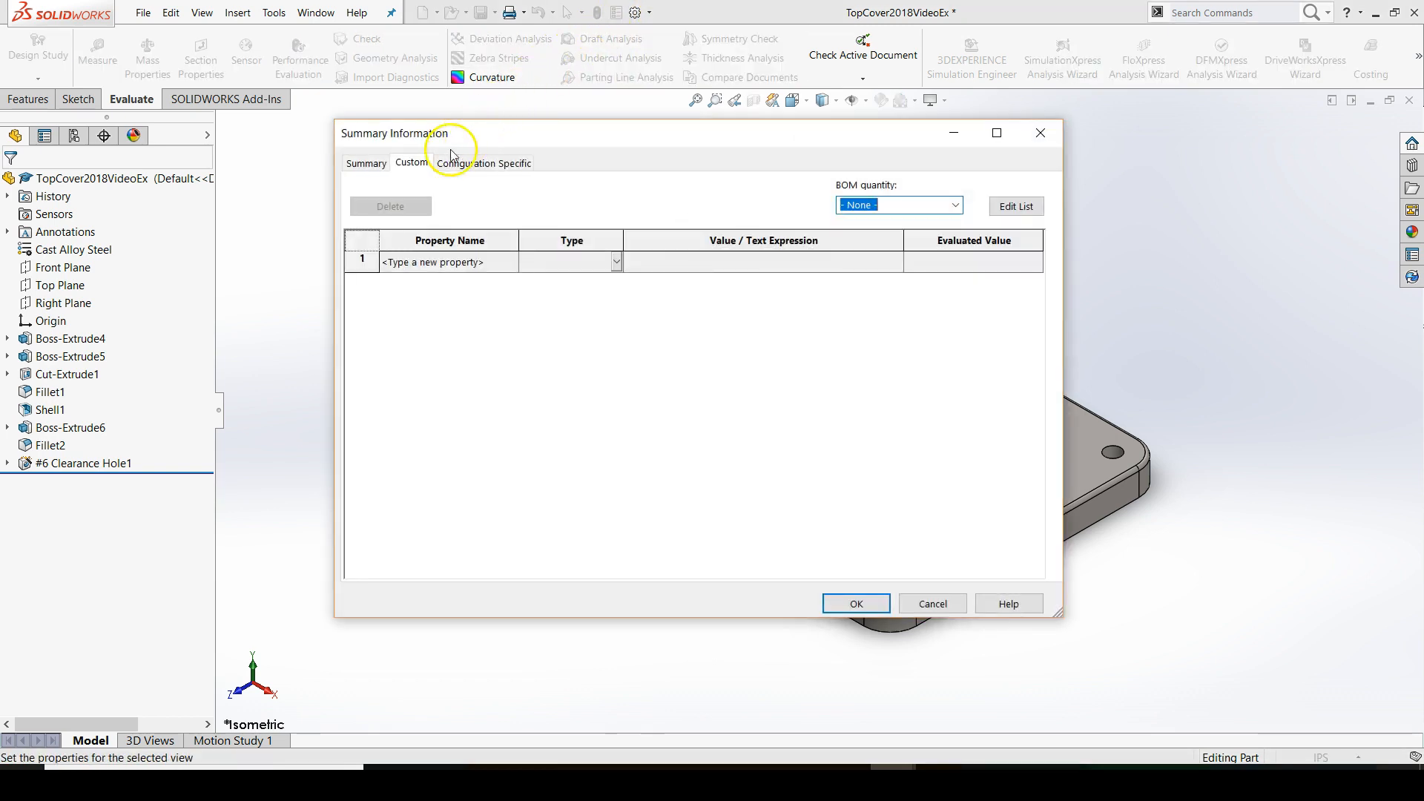
Add the predefined custom properties PartNo, Material and Weight to the part
click(511, 261)
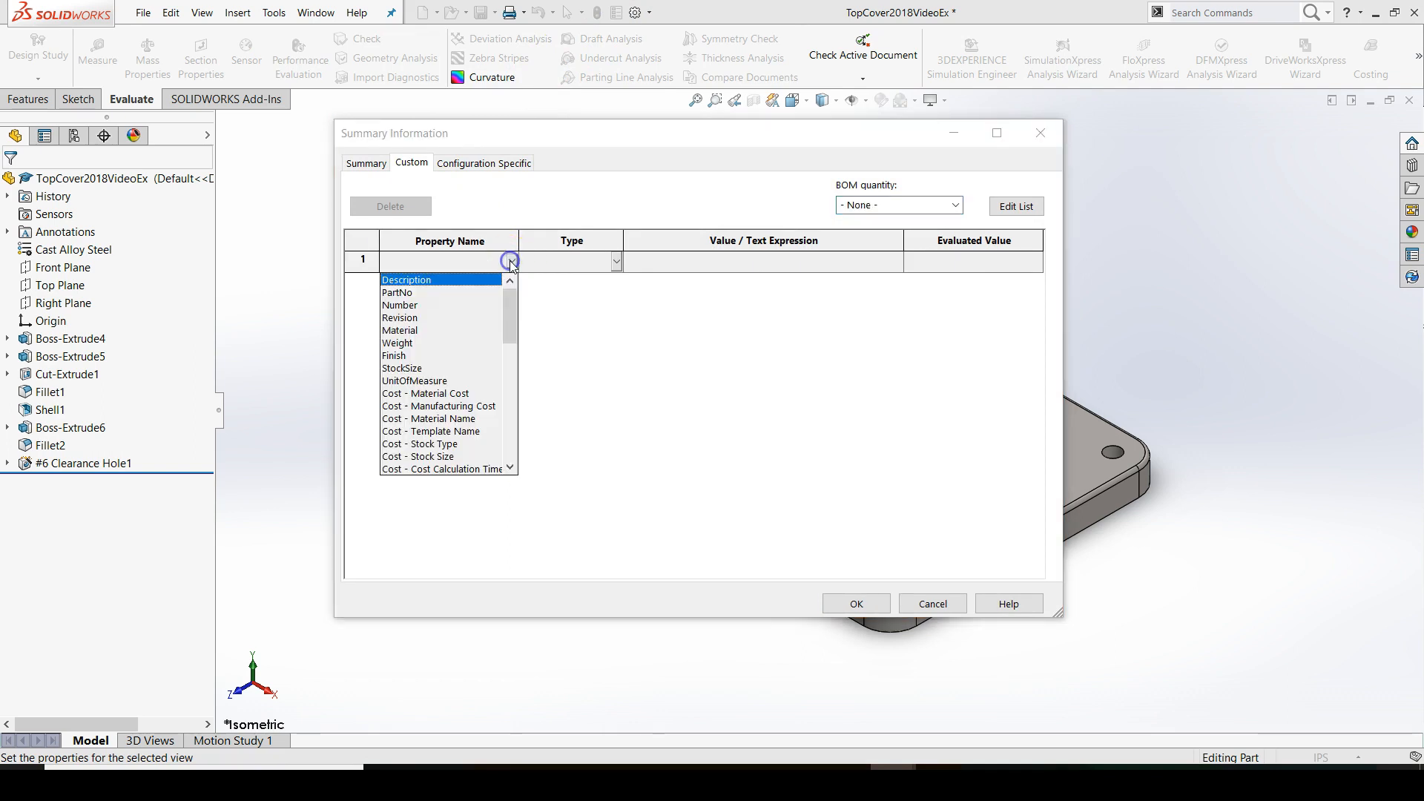
click(455, 292)
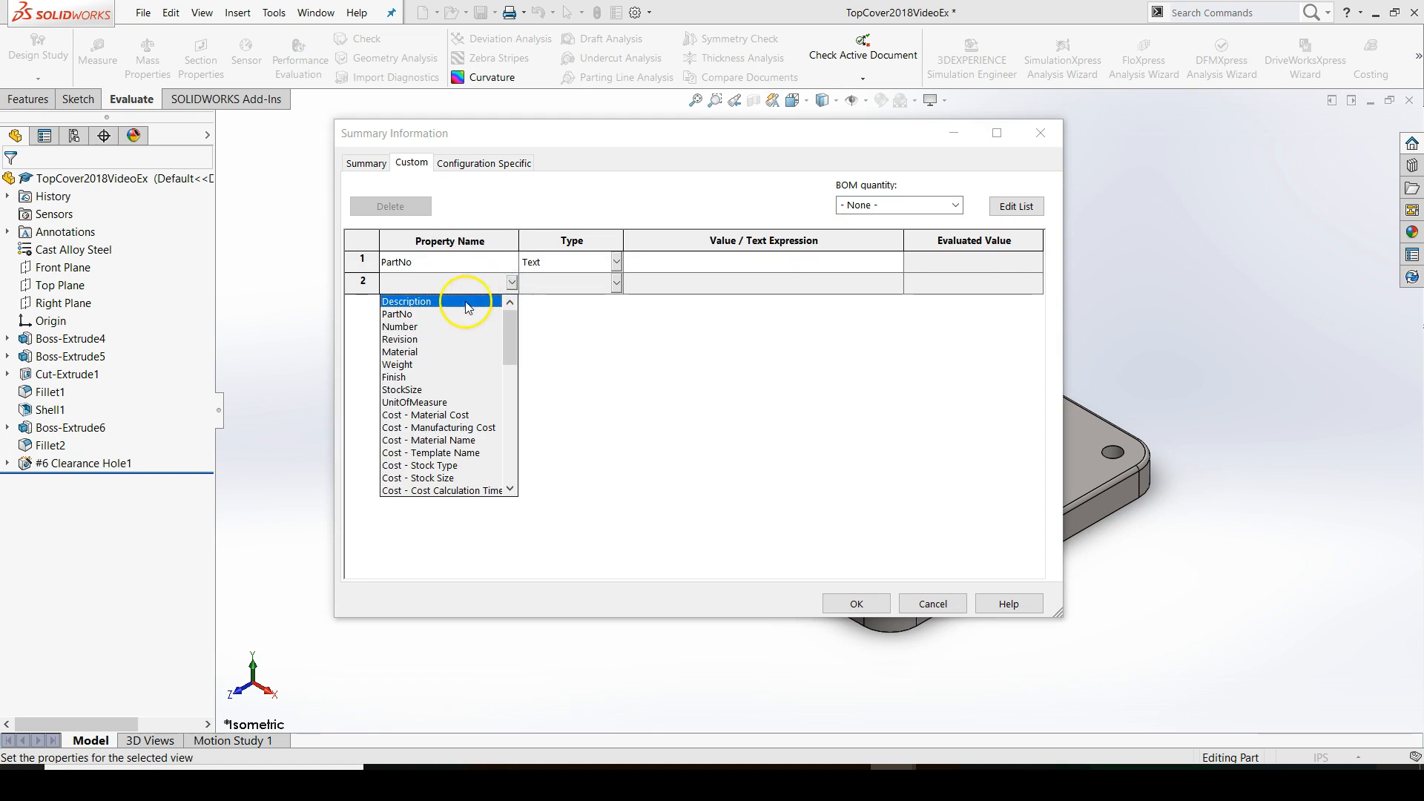
click(405, 353)
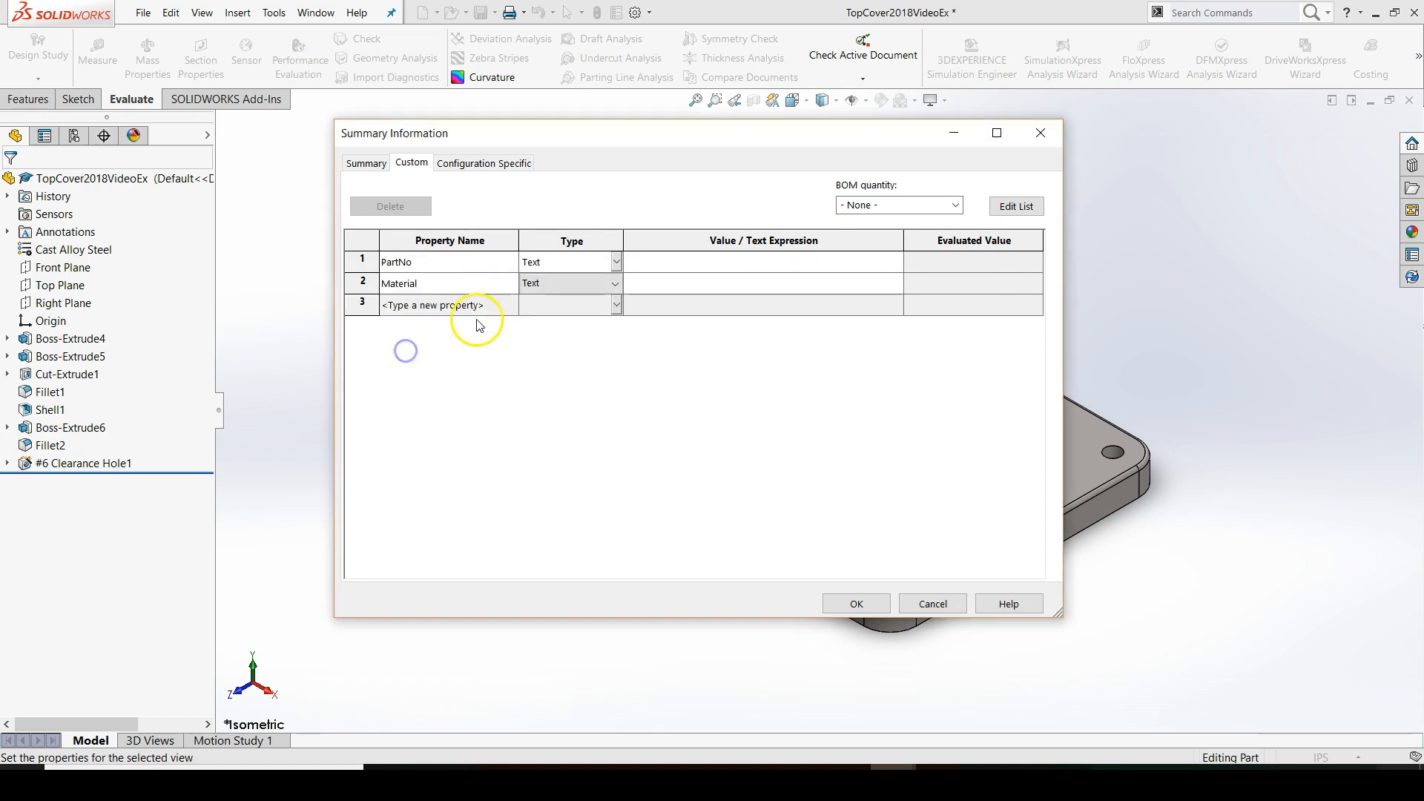
click(512, 304)
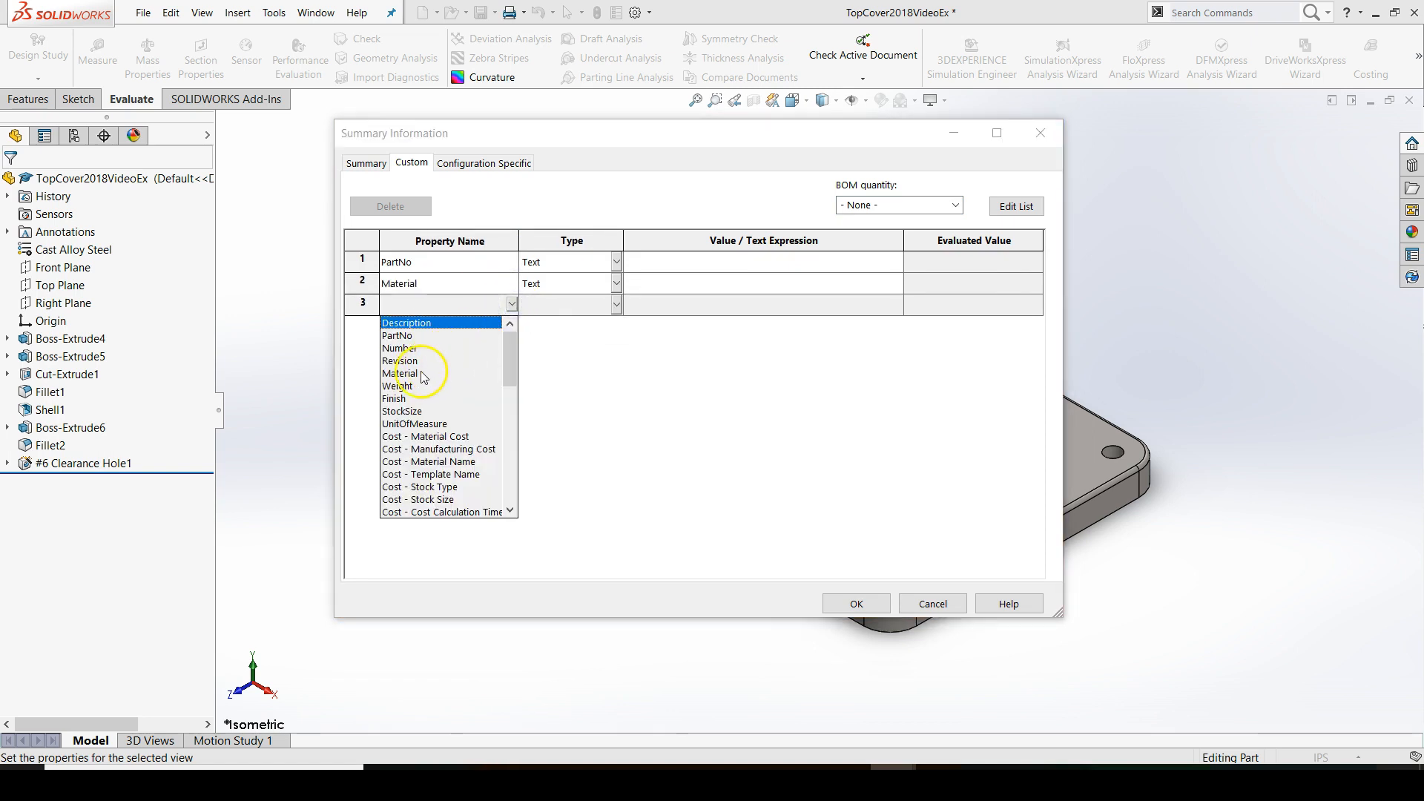
click(403, 385)
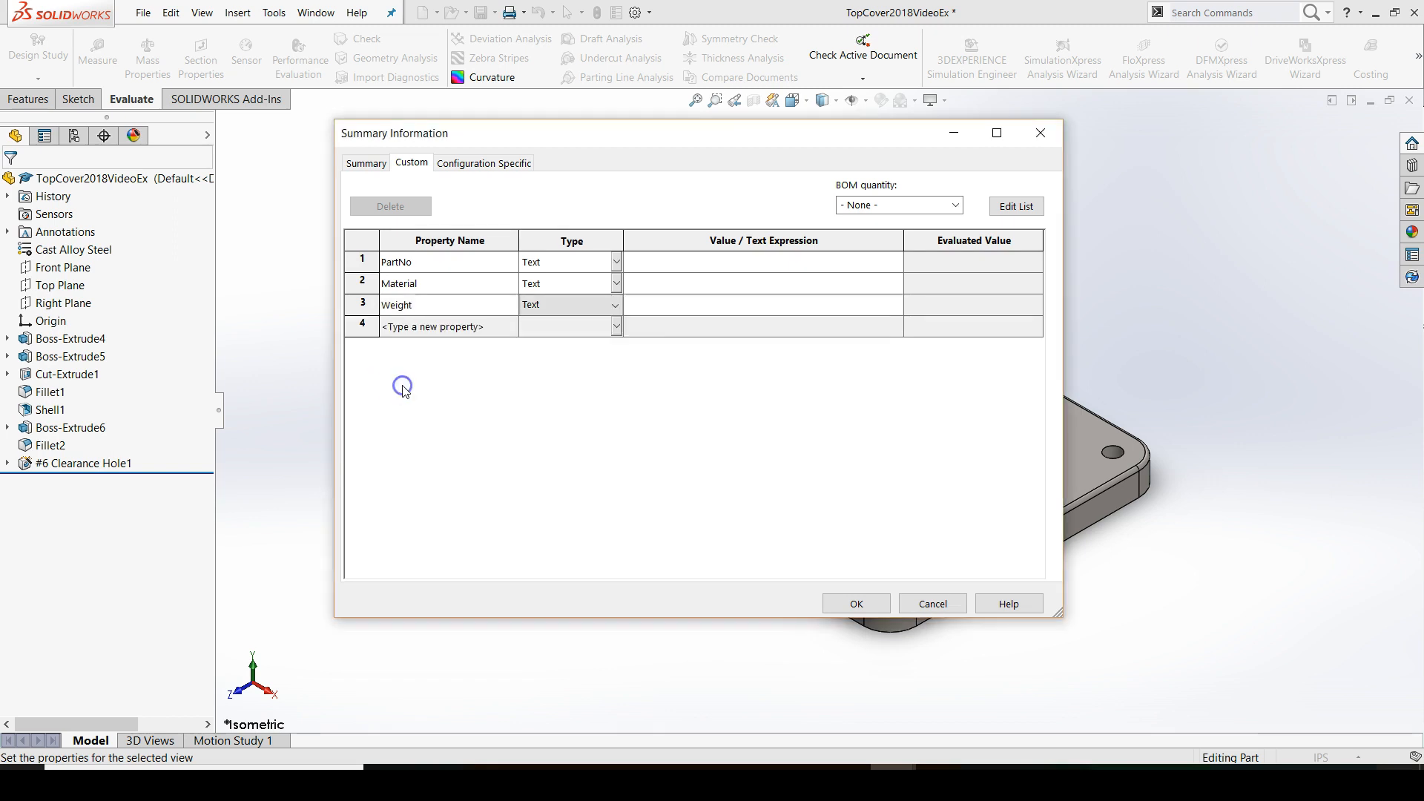
Add a custom text property named Volume in the fourth row
click(472, 330)
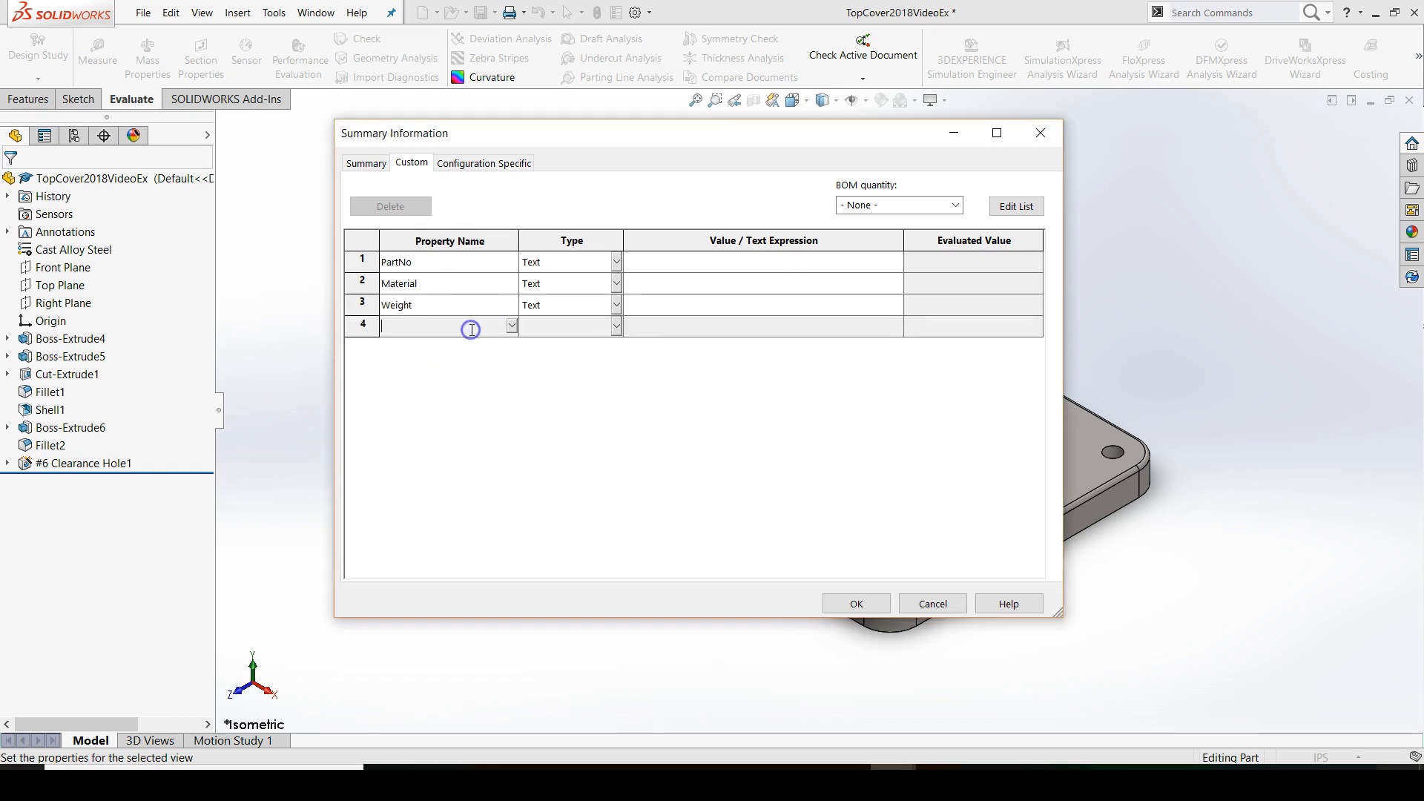
text(VOL)
key(Caps_Lock)
text(olu)
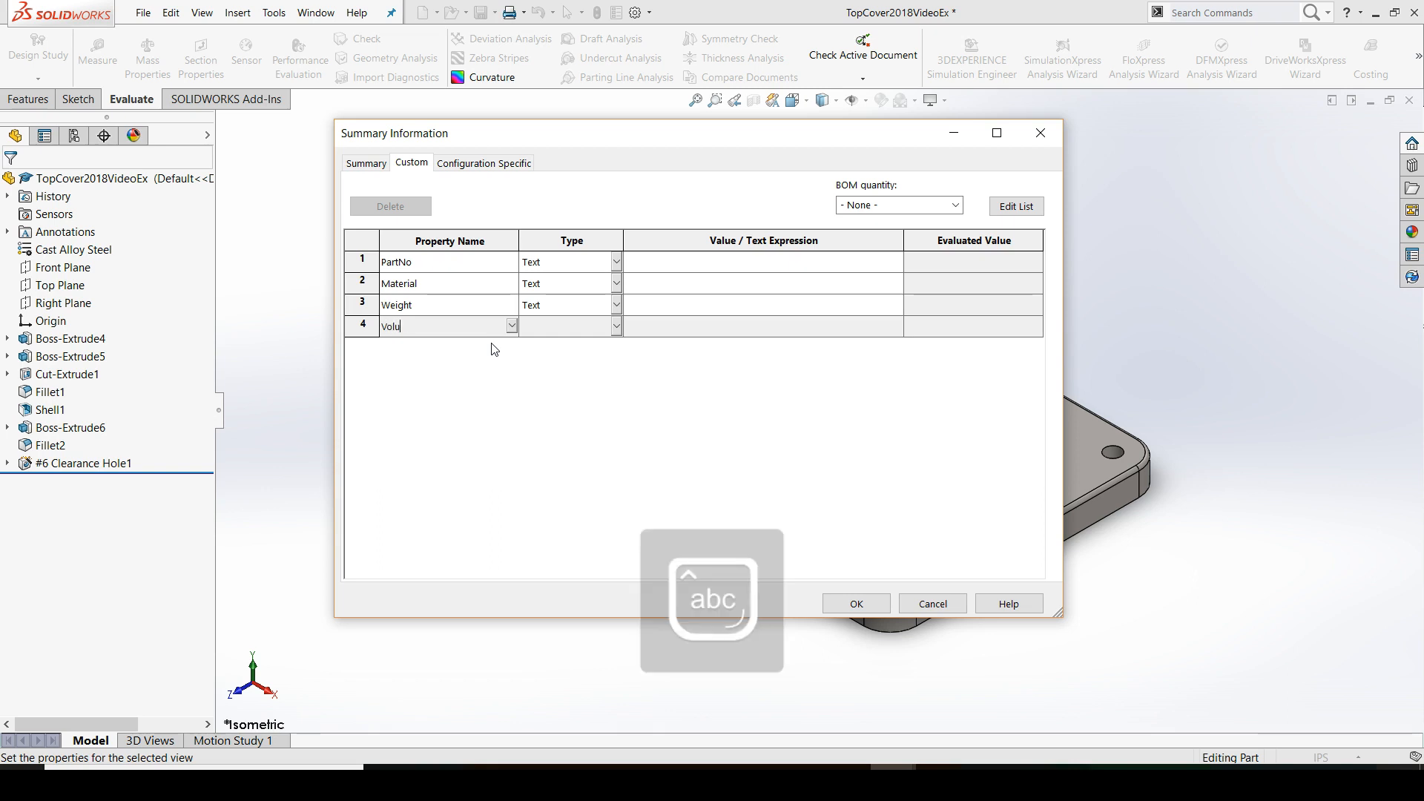
text(me)
key(Tab)
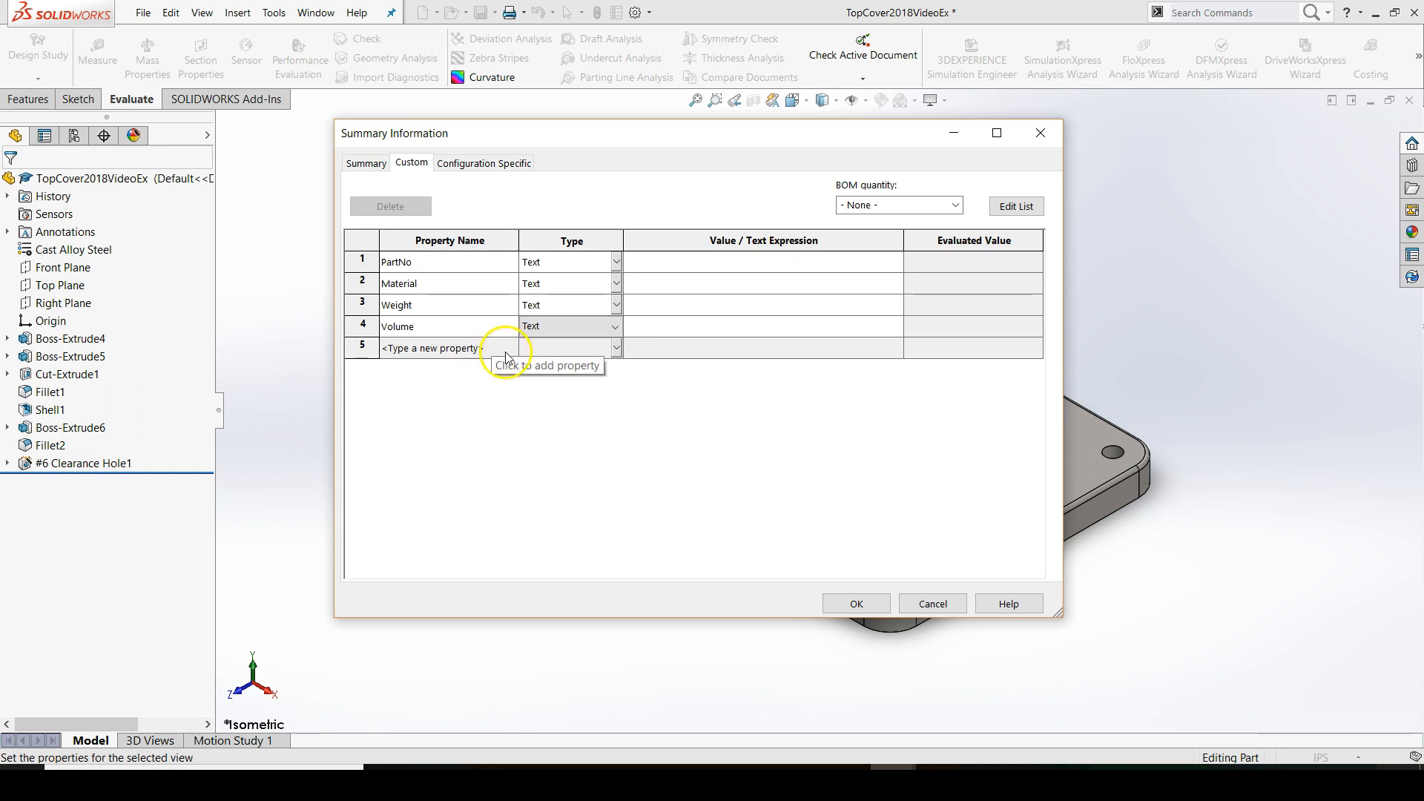
Add the predefined DrawnBy property in the fifth row of the custom properties
click(502, 352)
click(511, 347)
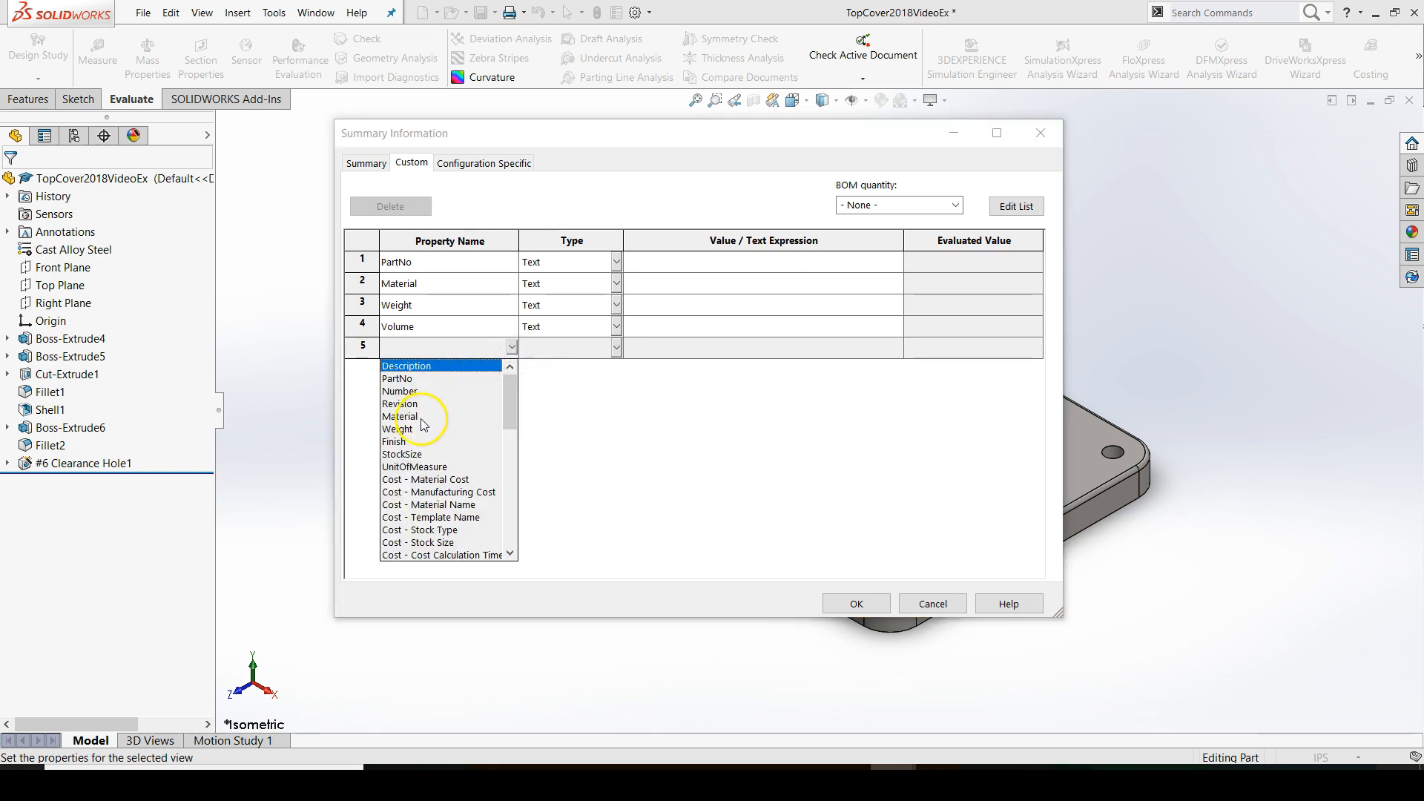
scroll(398, 493, down, 1)
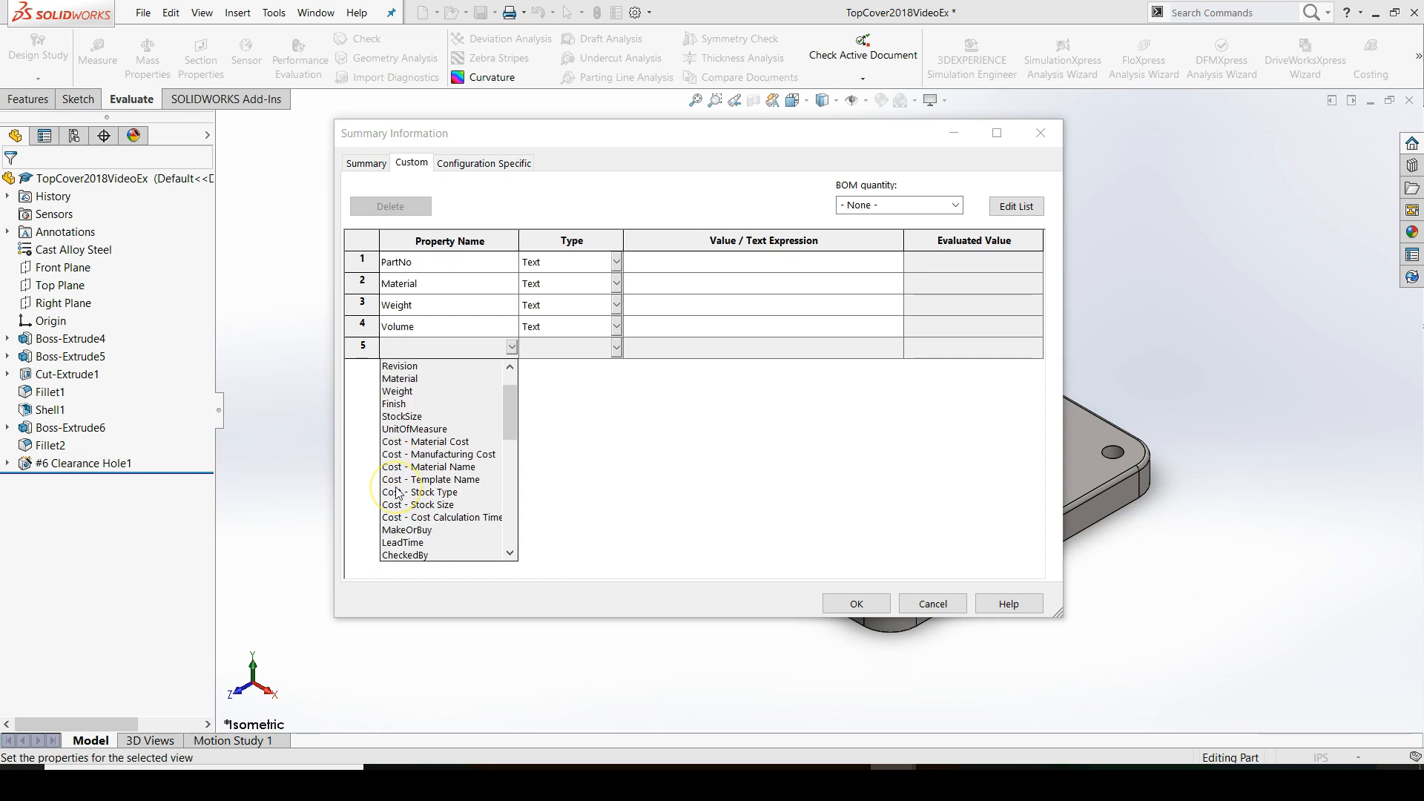
scroll(398, 493, down, 3)
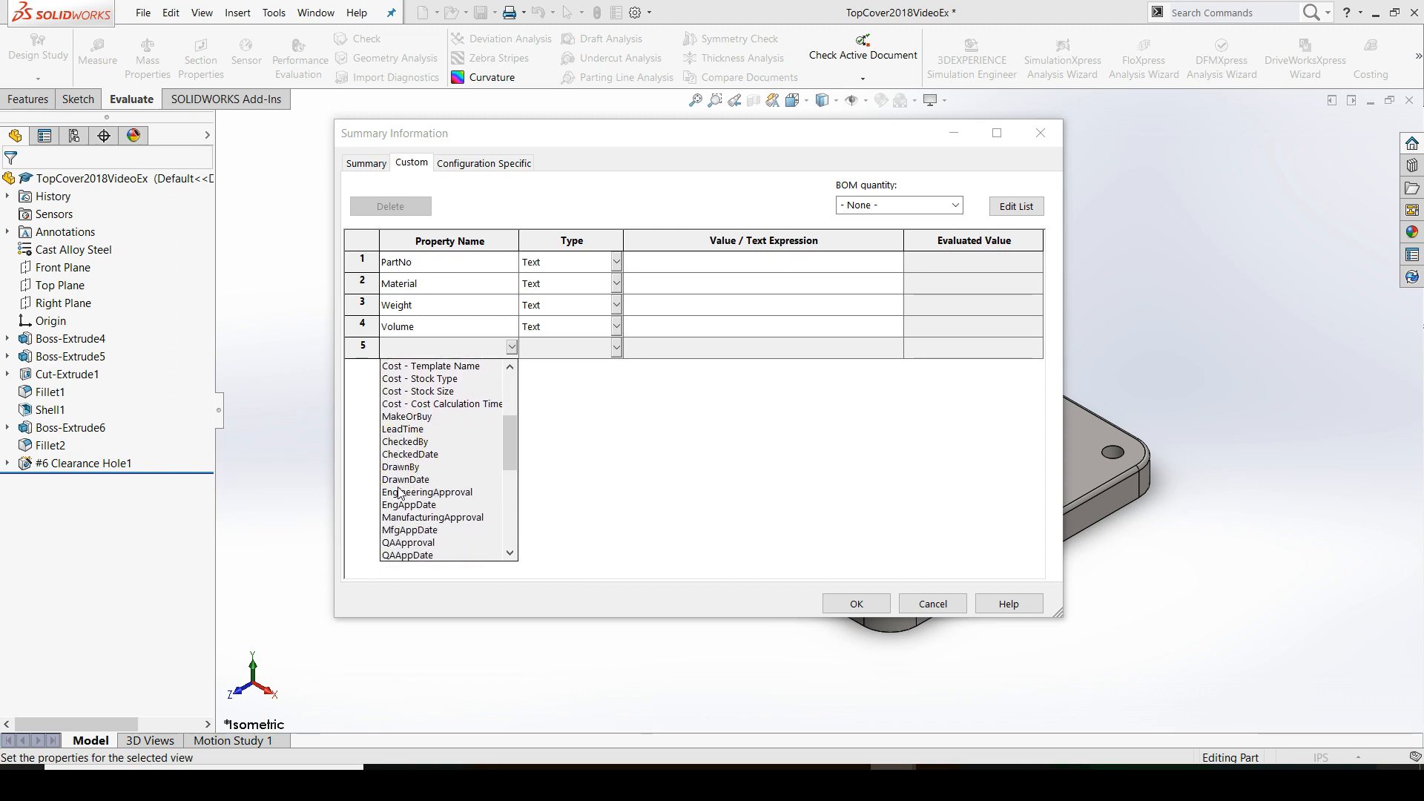
click(401, 467)
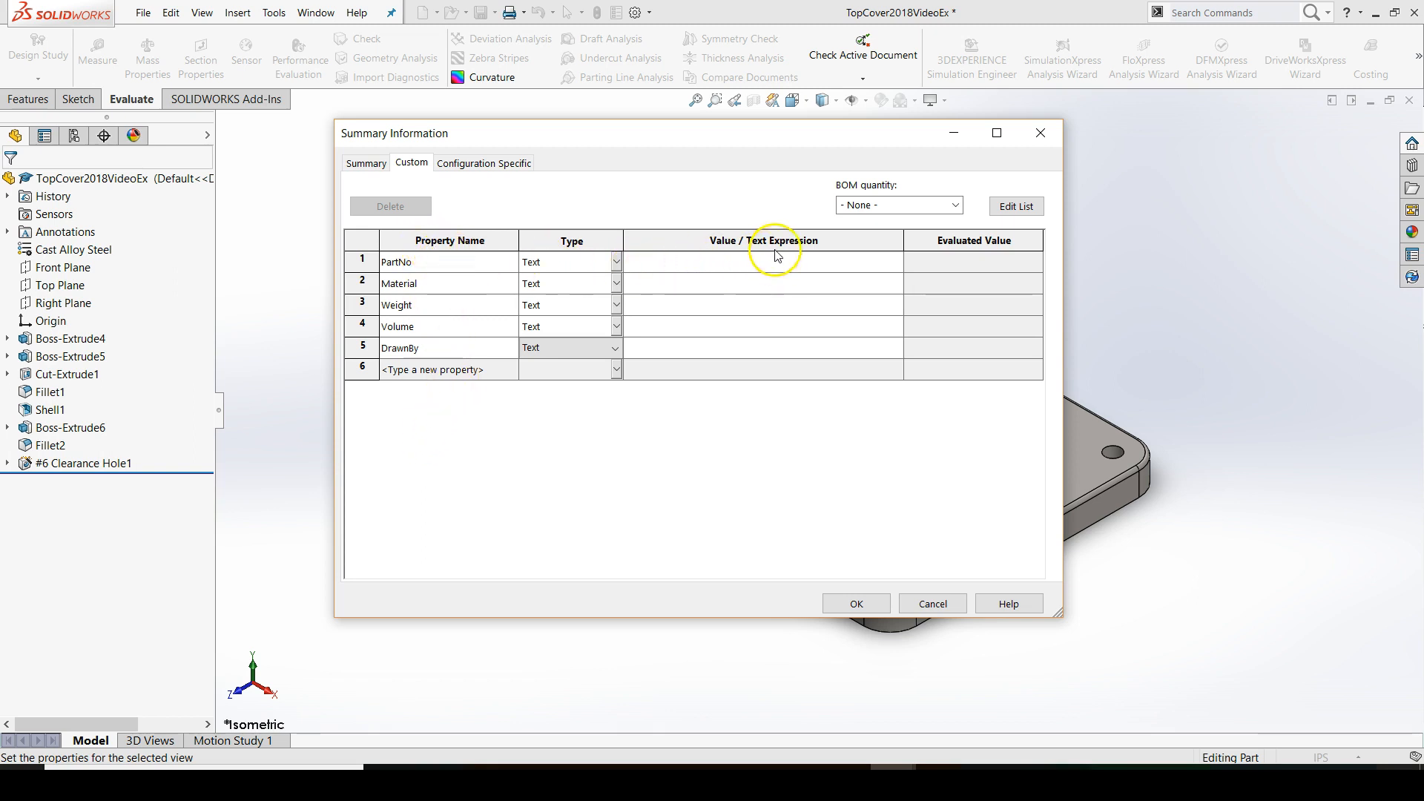
Set the PartNo value to 213L103_TOPCVR and link the Material property to the part's Material
click(823, 266)
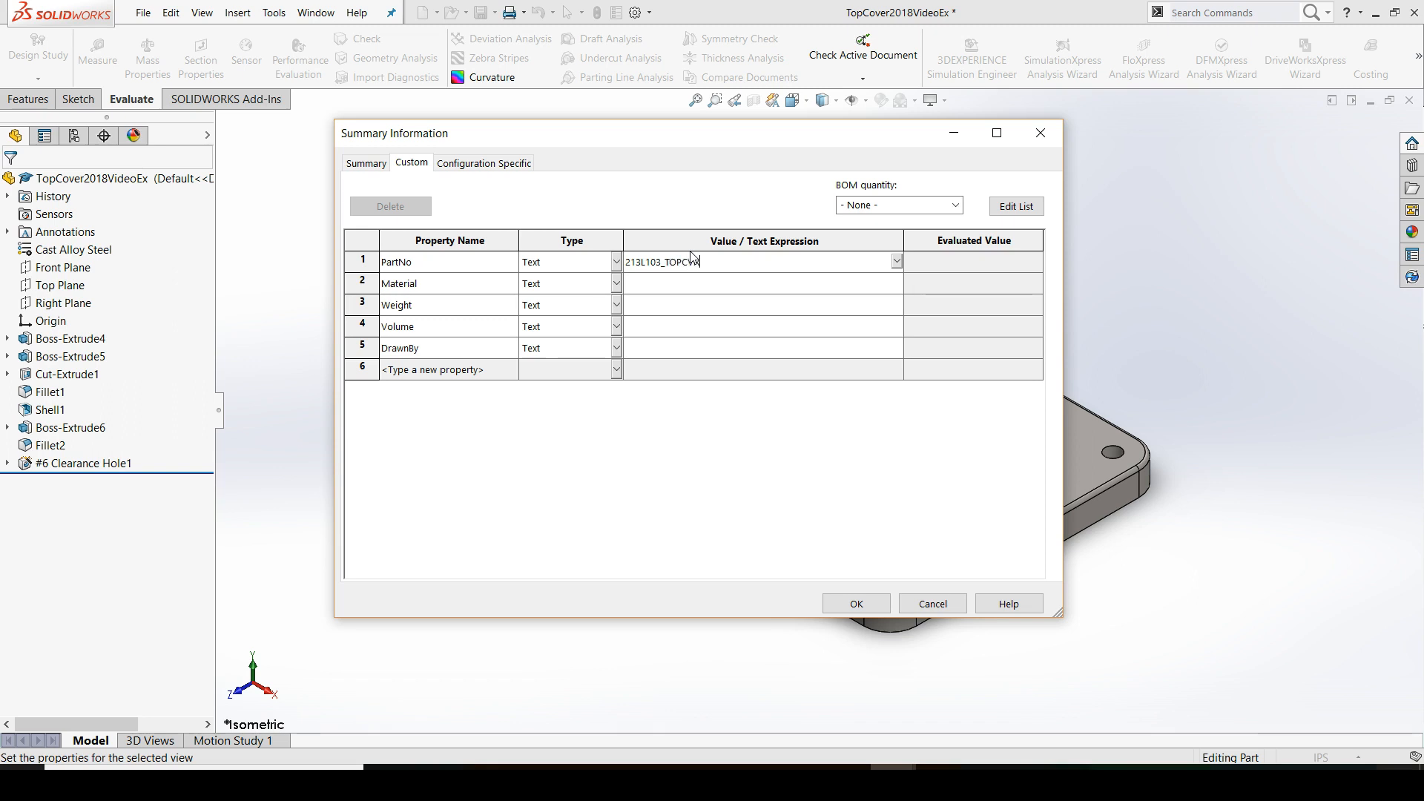
click(898, 287)
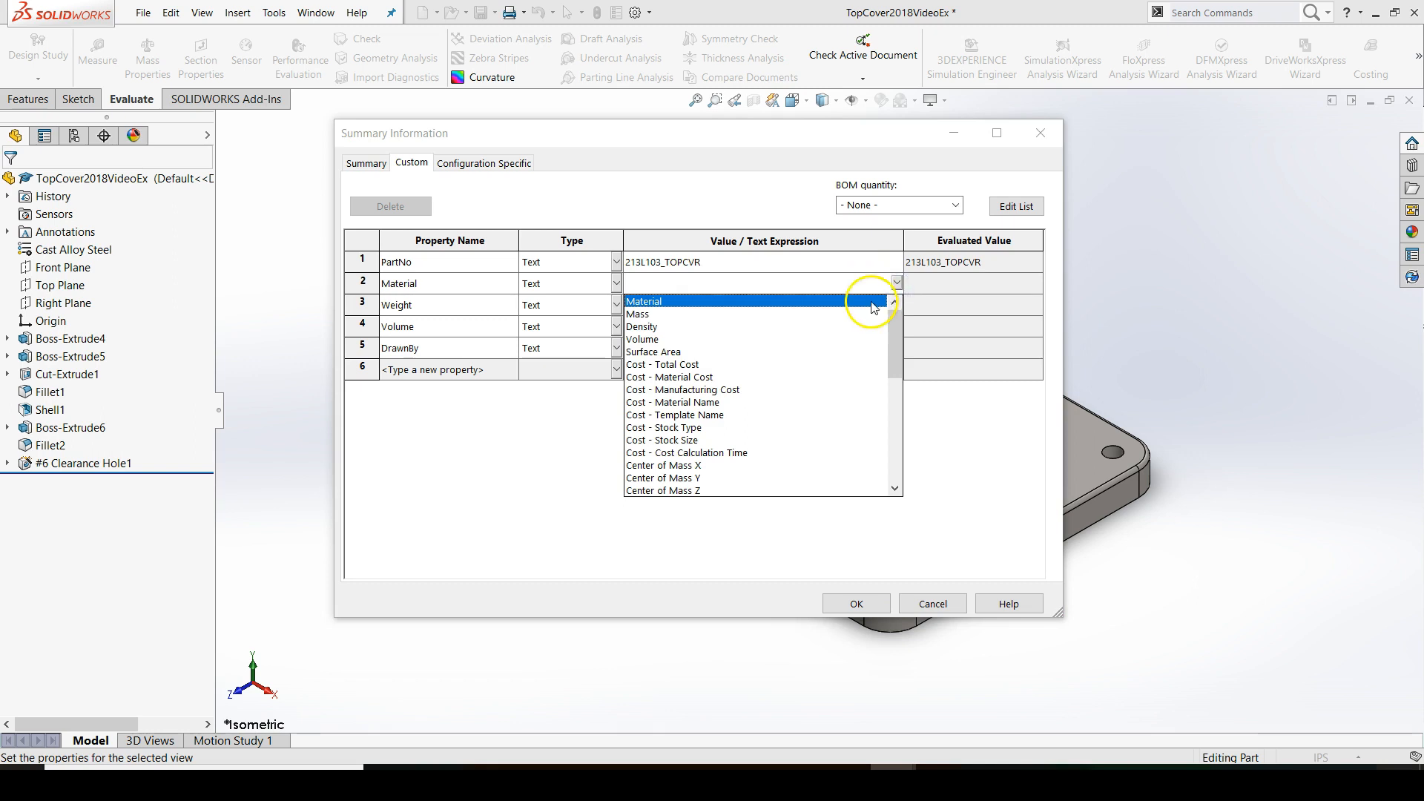
click(870, 302)
Link the Weight property's value to the part's Mass and the Volume property's value to its Volume
click(898, 306)
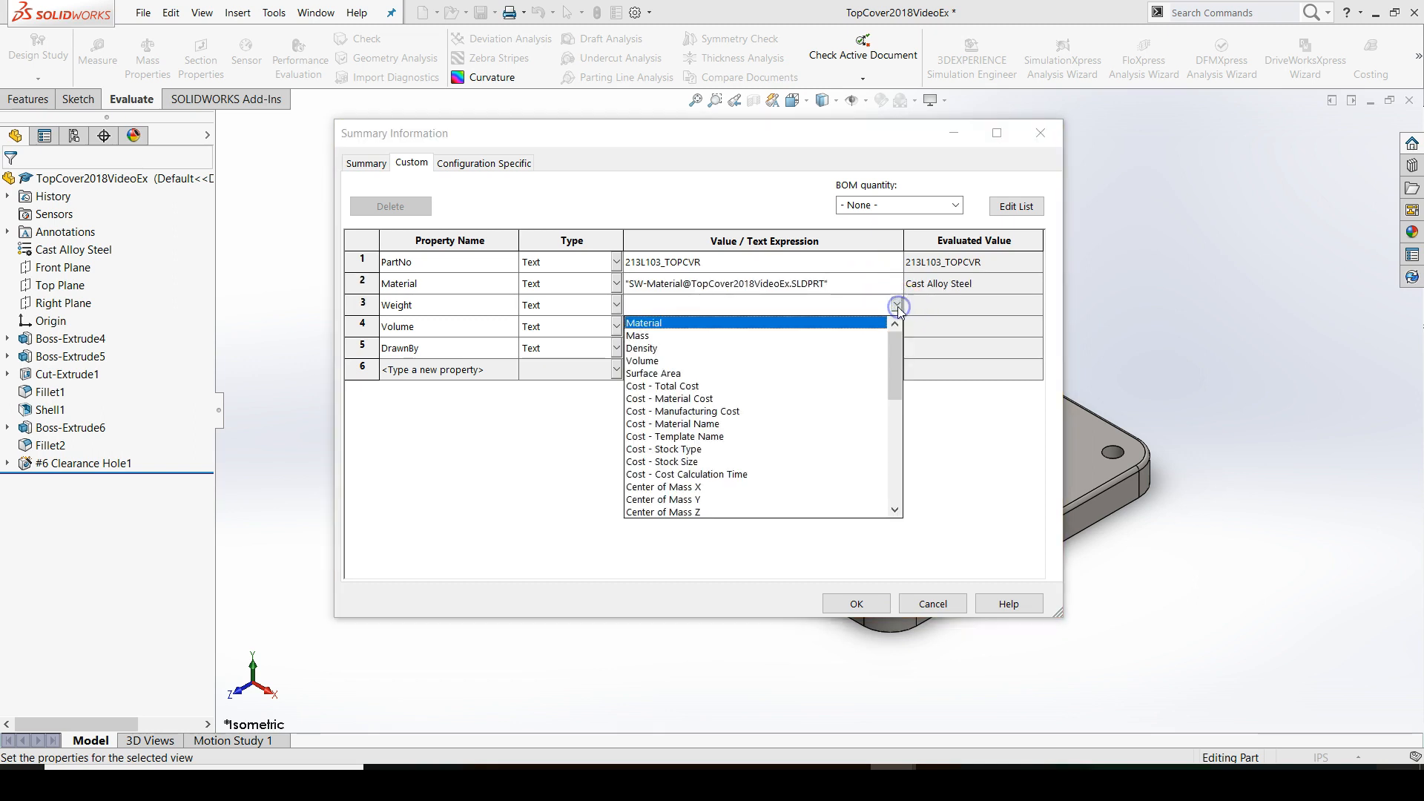
click(639, 336)
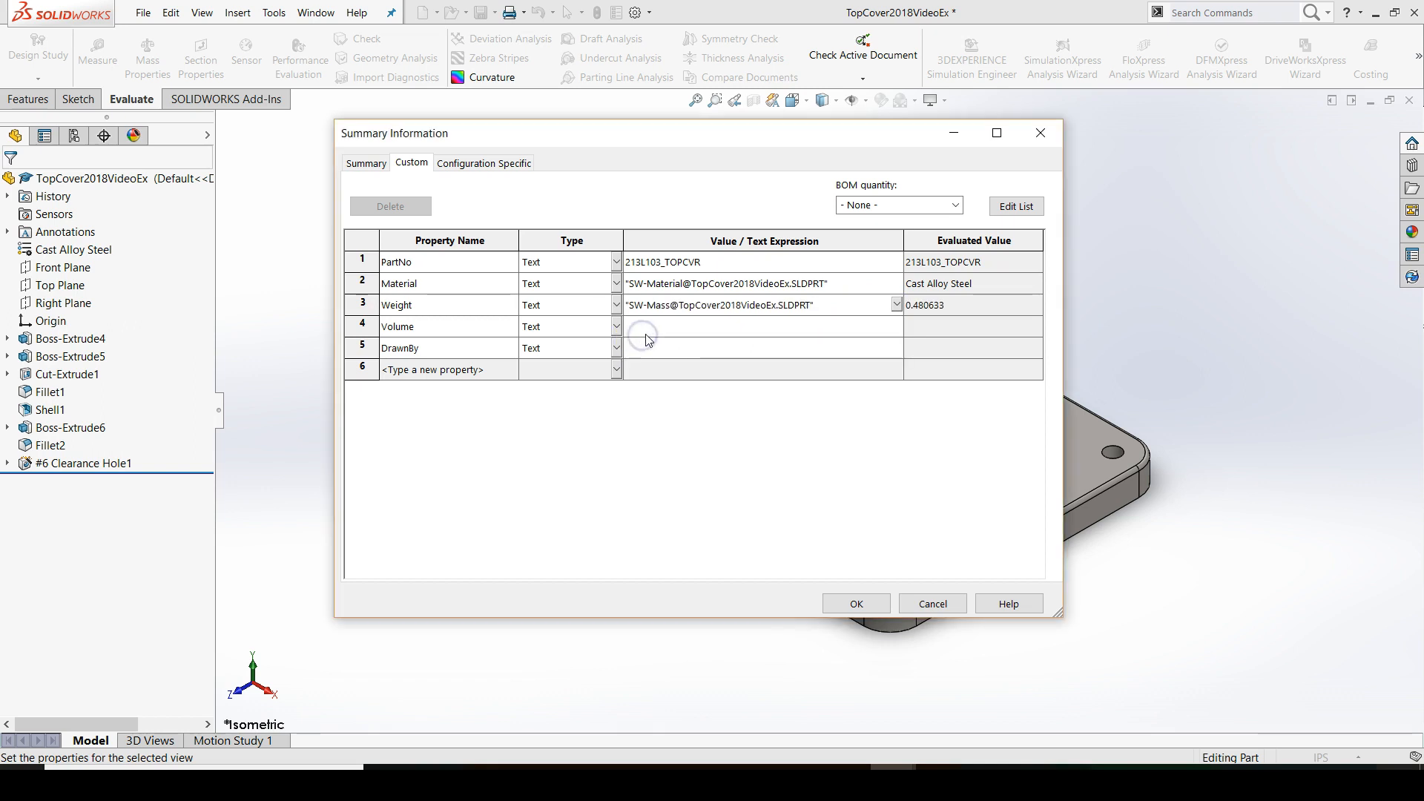
click(897, 325)
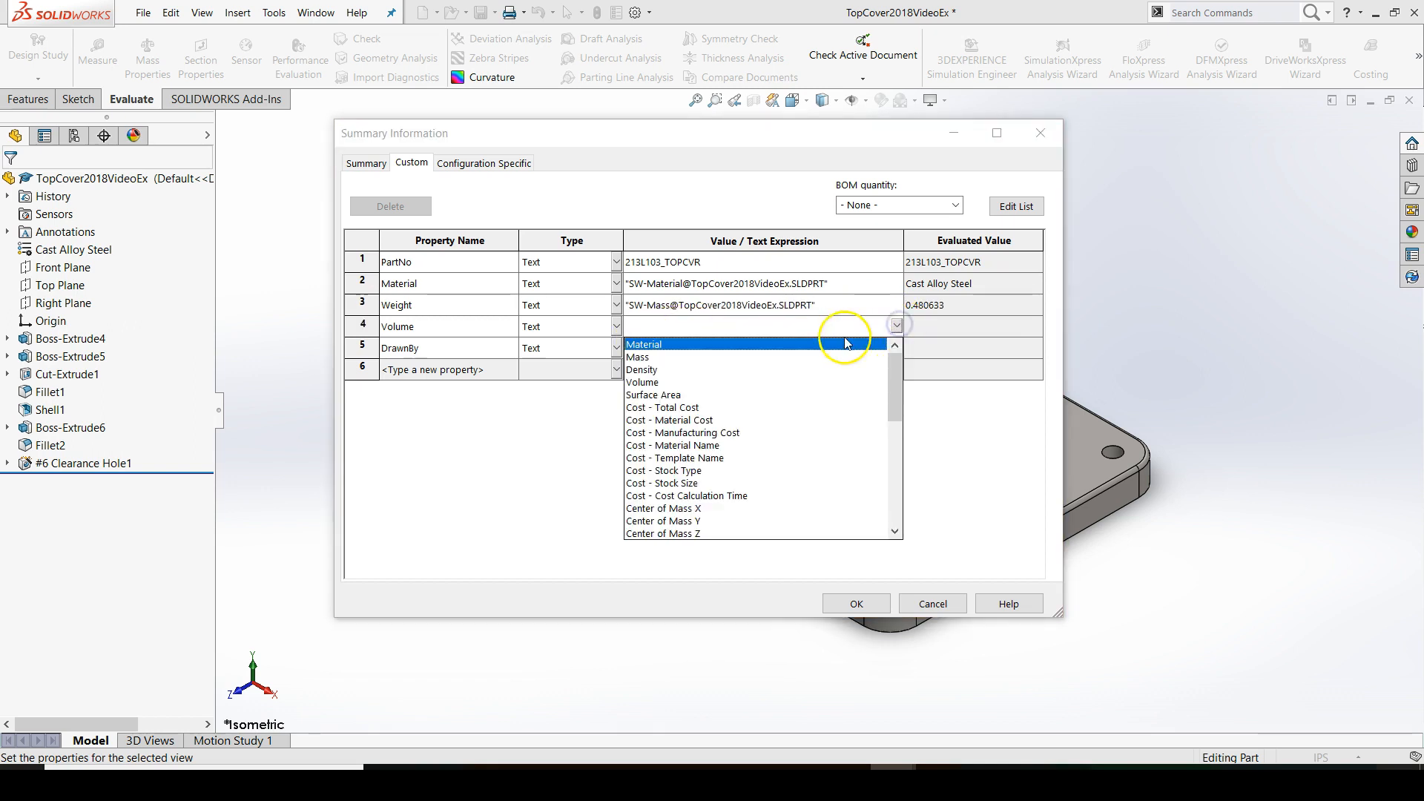
click(649, 382)
Enter the drafter's name in capitals as the DrawnBy value and accept the custom properties
click(760, 347)
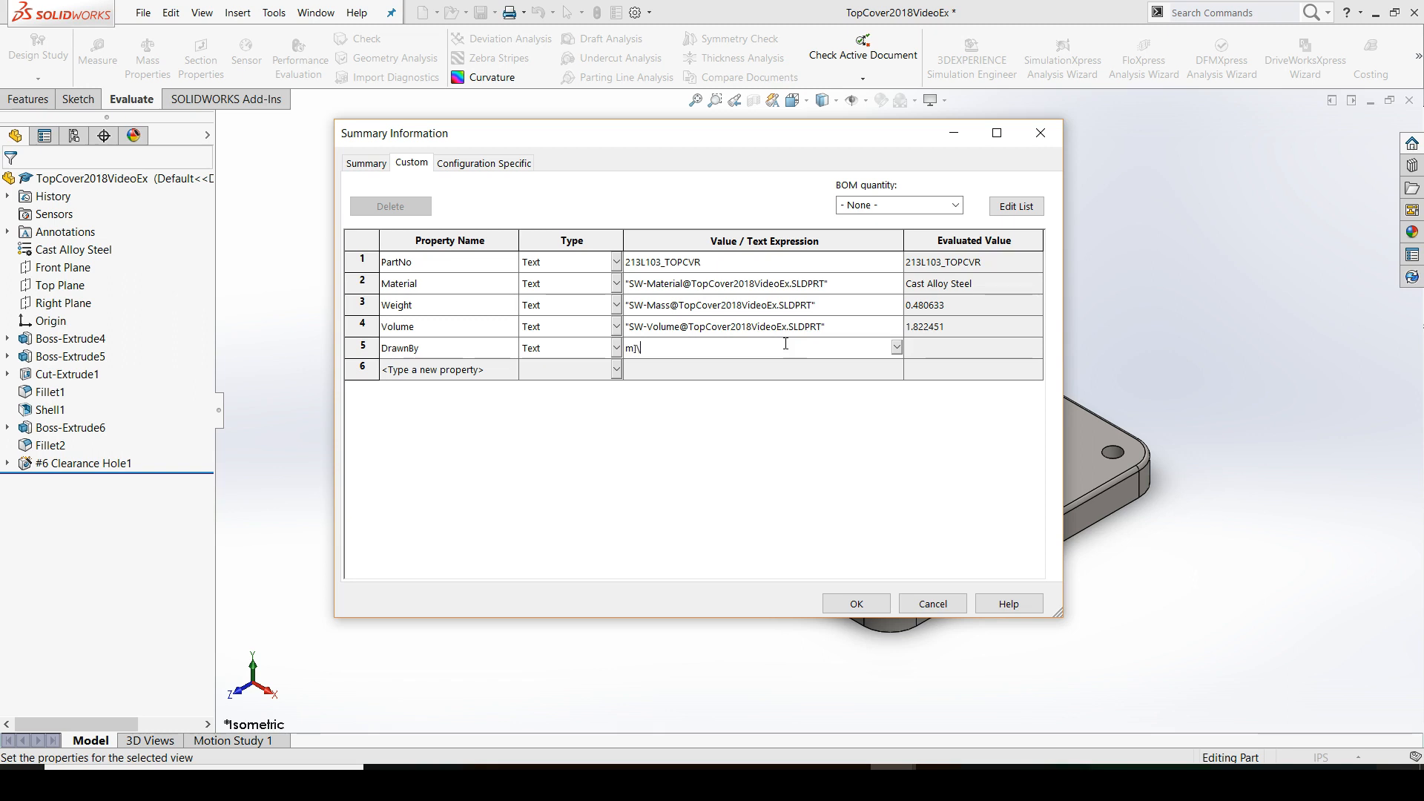
key(Caps_Lock)
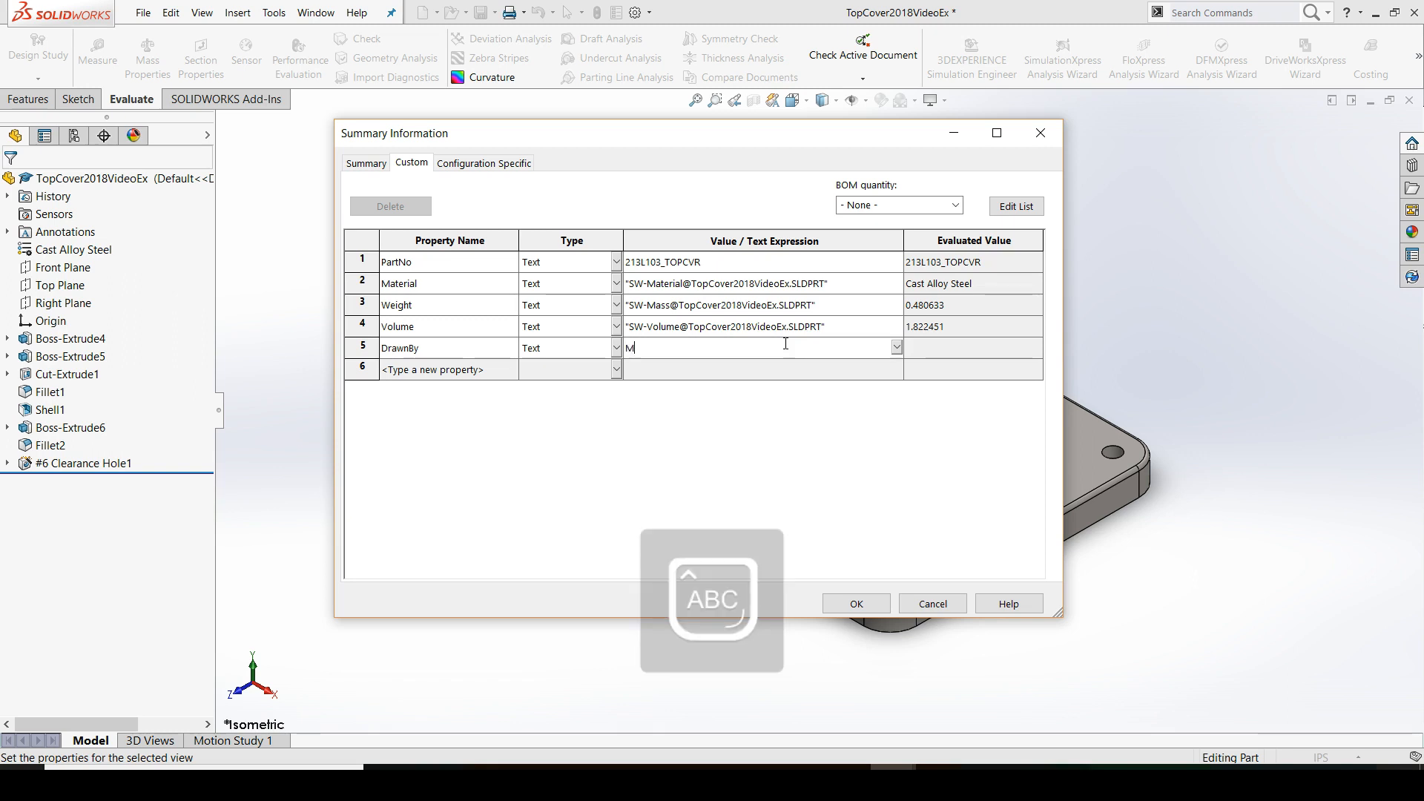
text(M. HORTMAN)
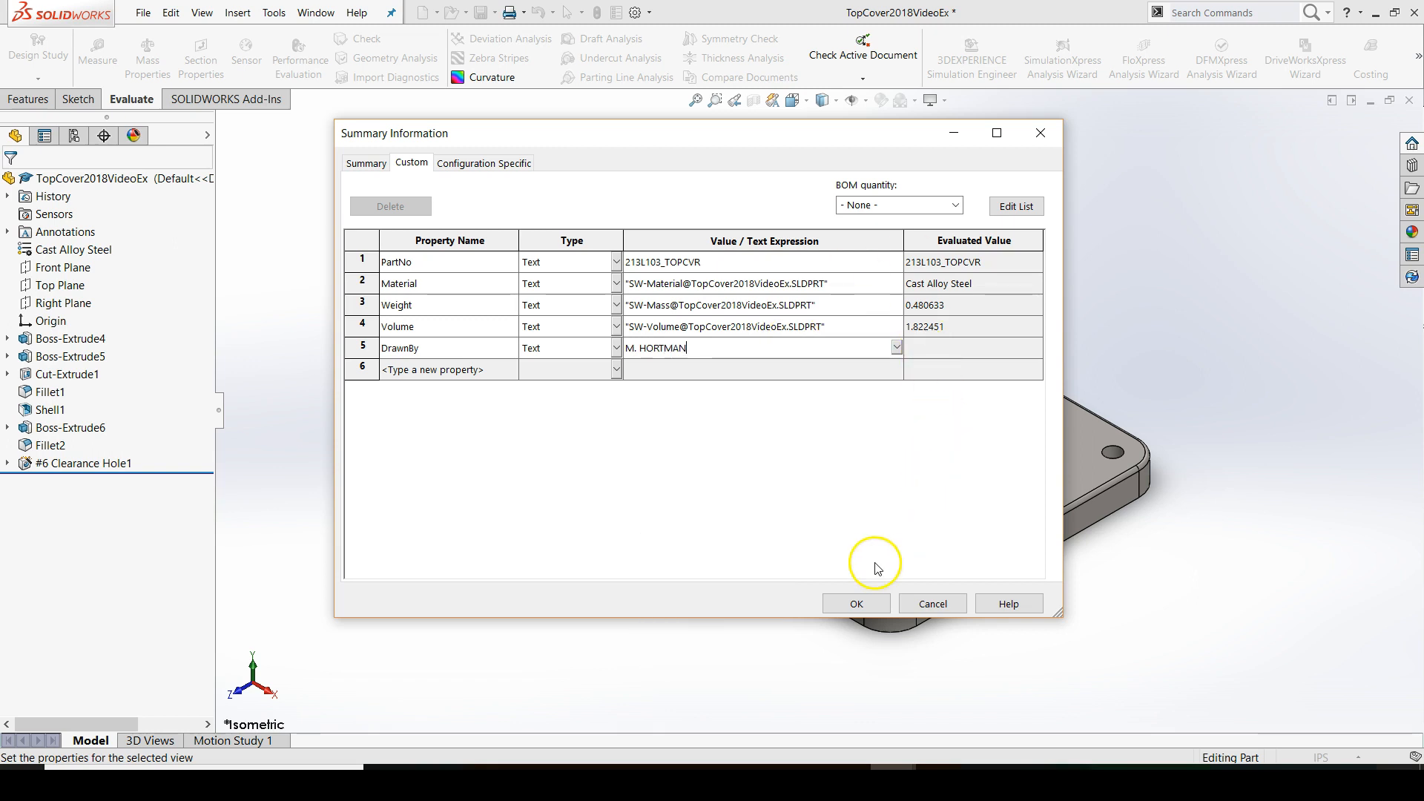
click(855, 601)
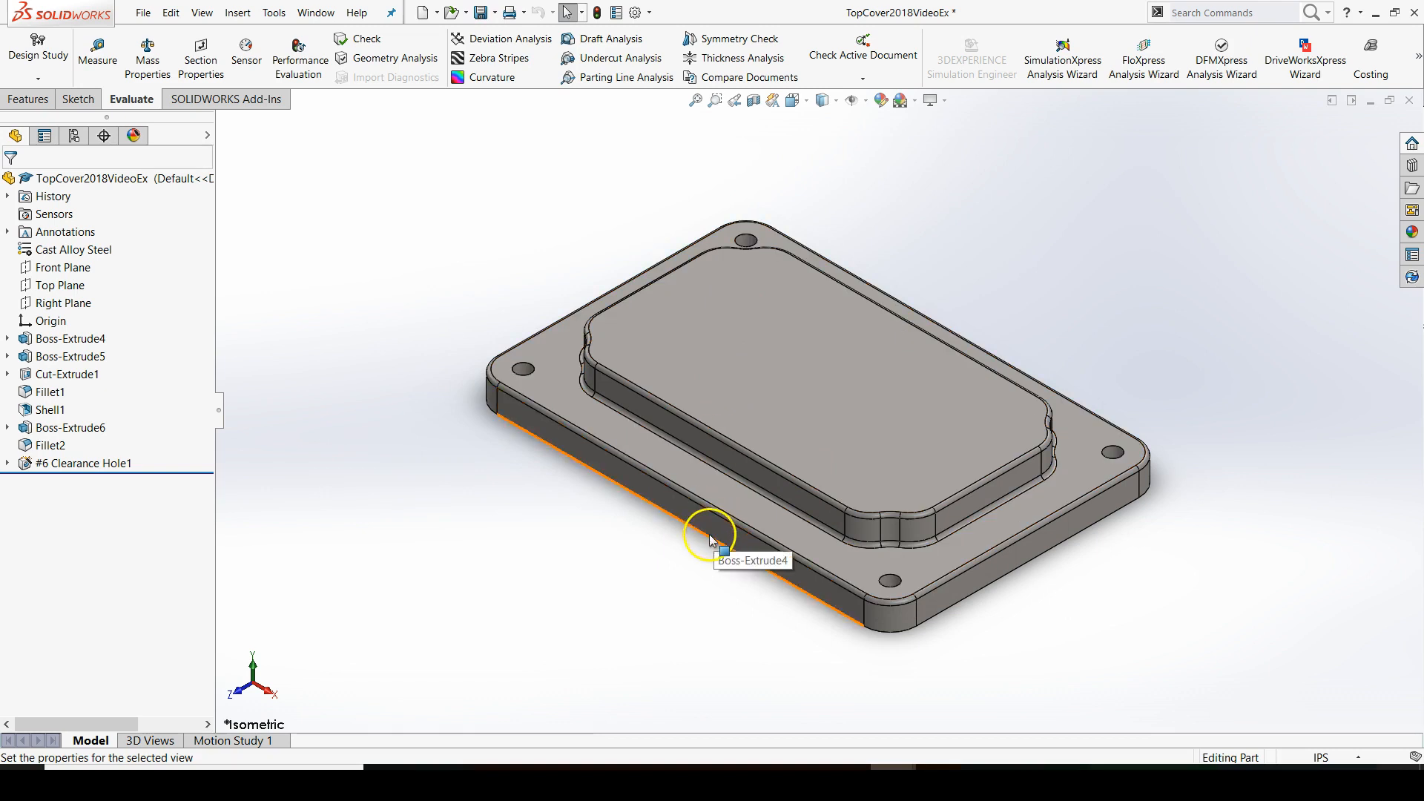
Return from the part to its associated drawing
click(766, 370)
right_click(767, 370)
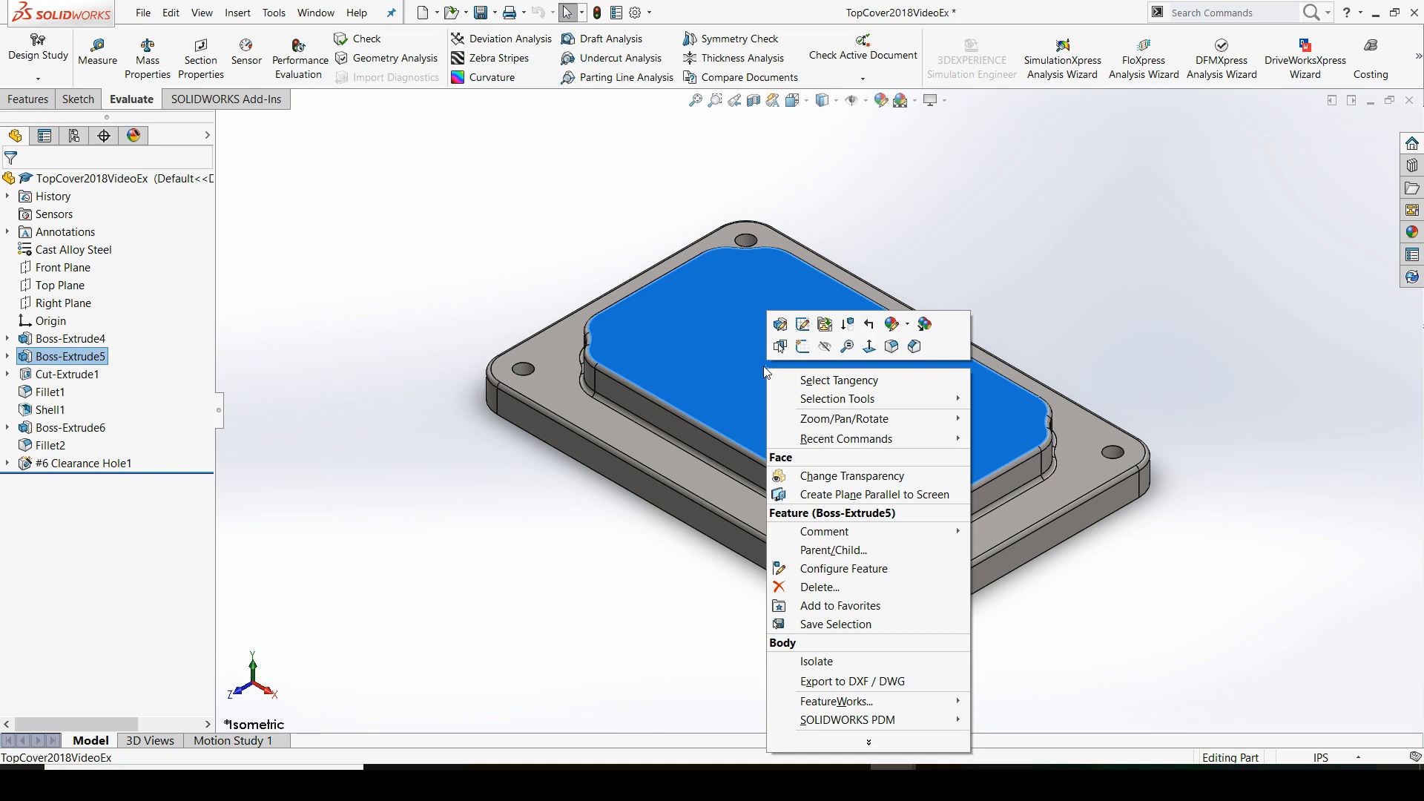
click(826, 326)
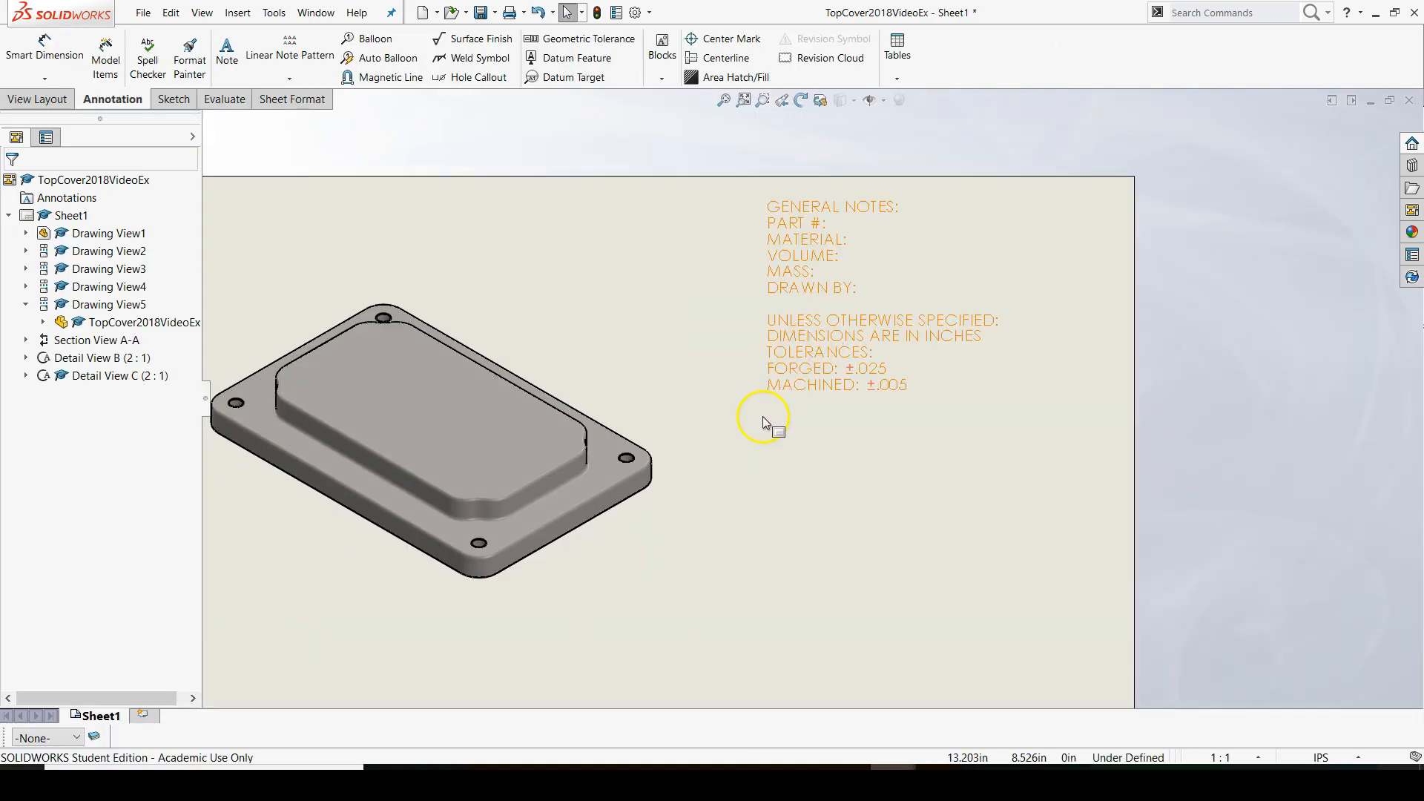
Edit the general notes and link the end of the "PART #:" line to the PartNo property of the model found in the sheet's drawing view
click(818, 224)
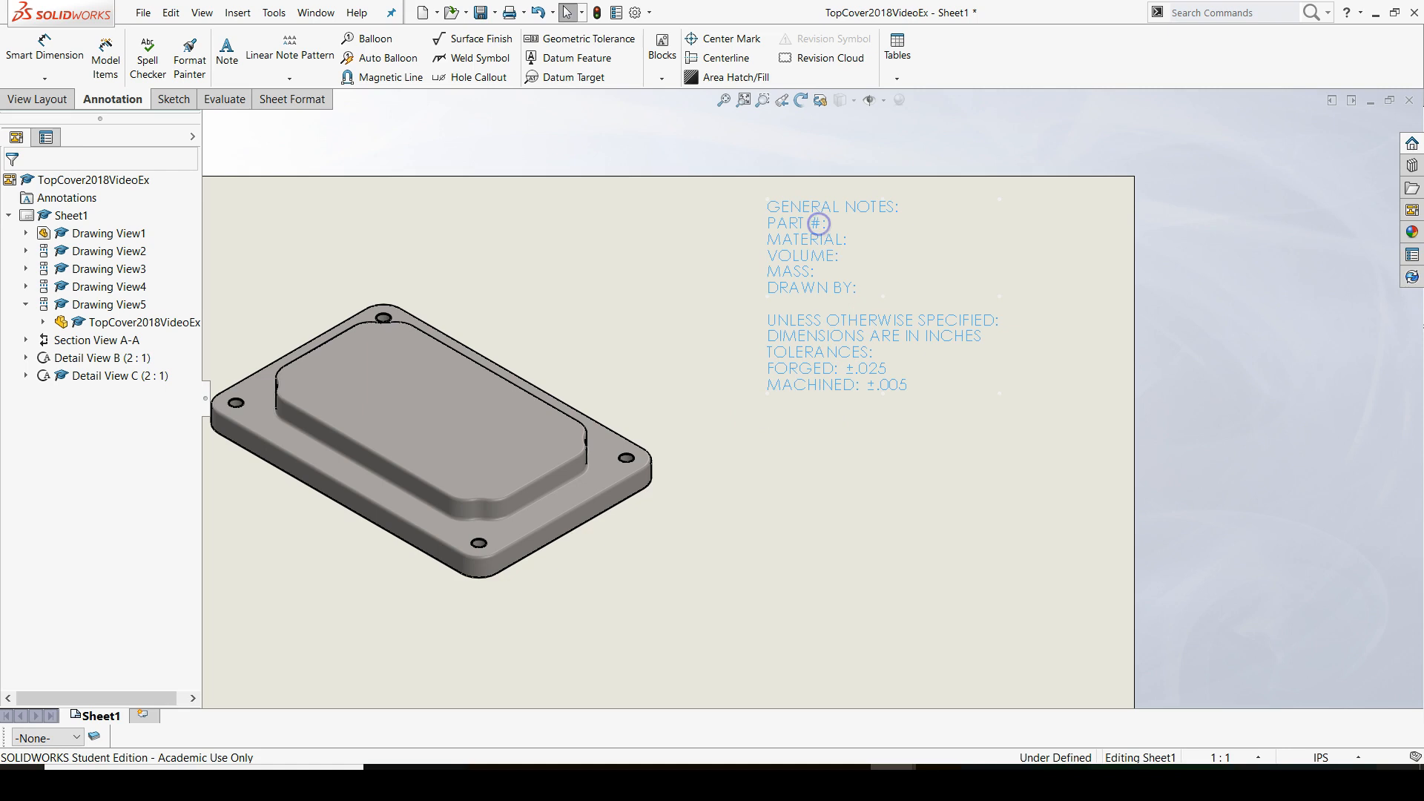
double_click(825, 223)
click(831, 257)
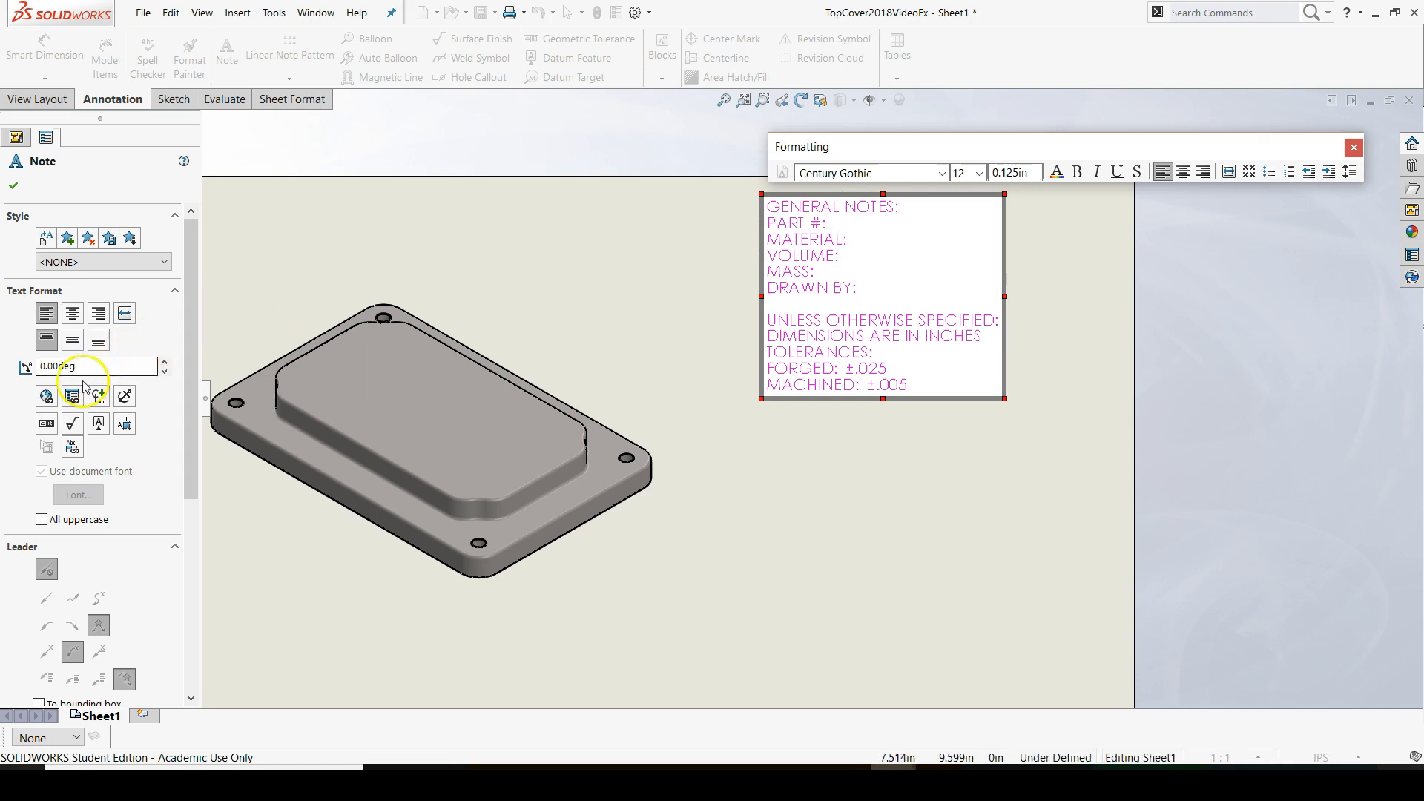
click(72, 401)
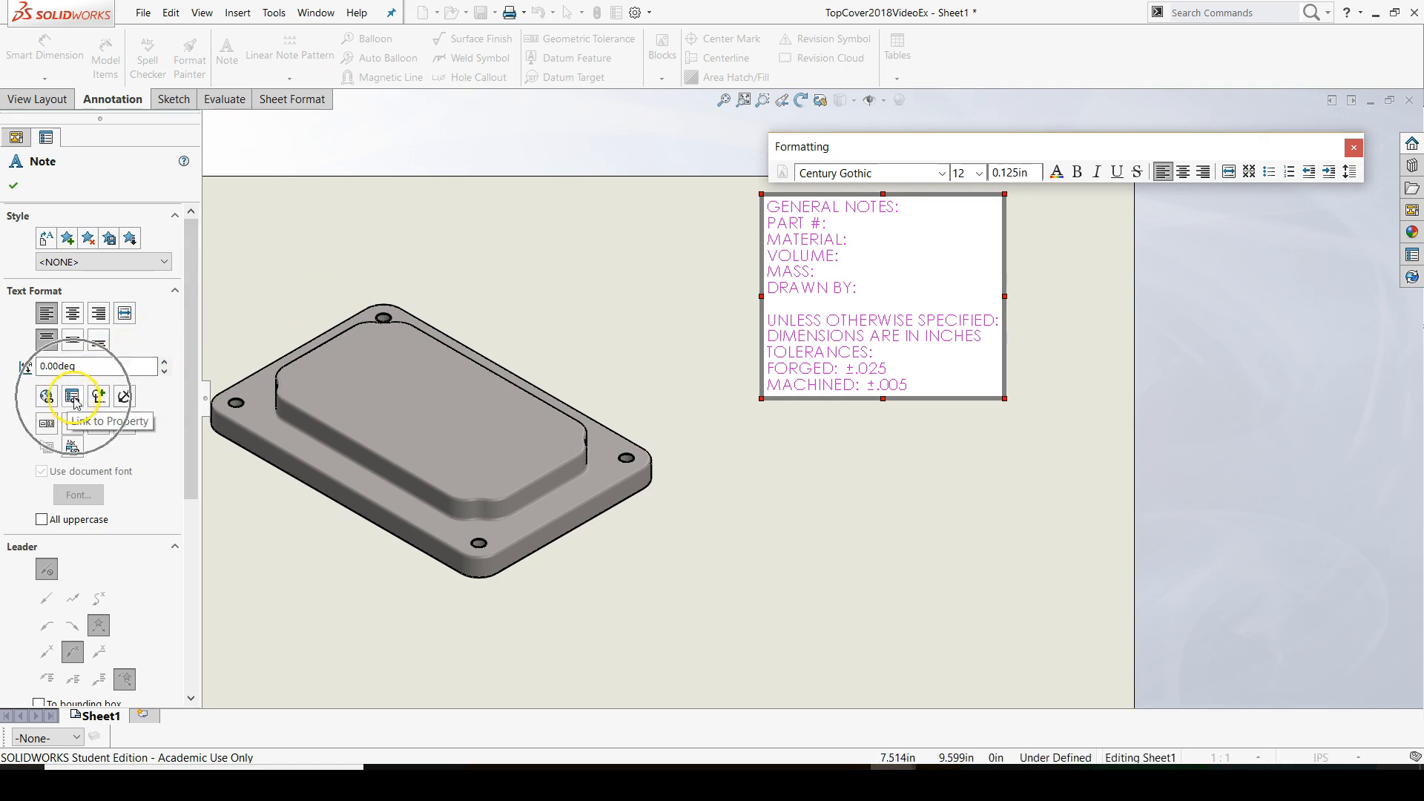
click(74, 402)
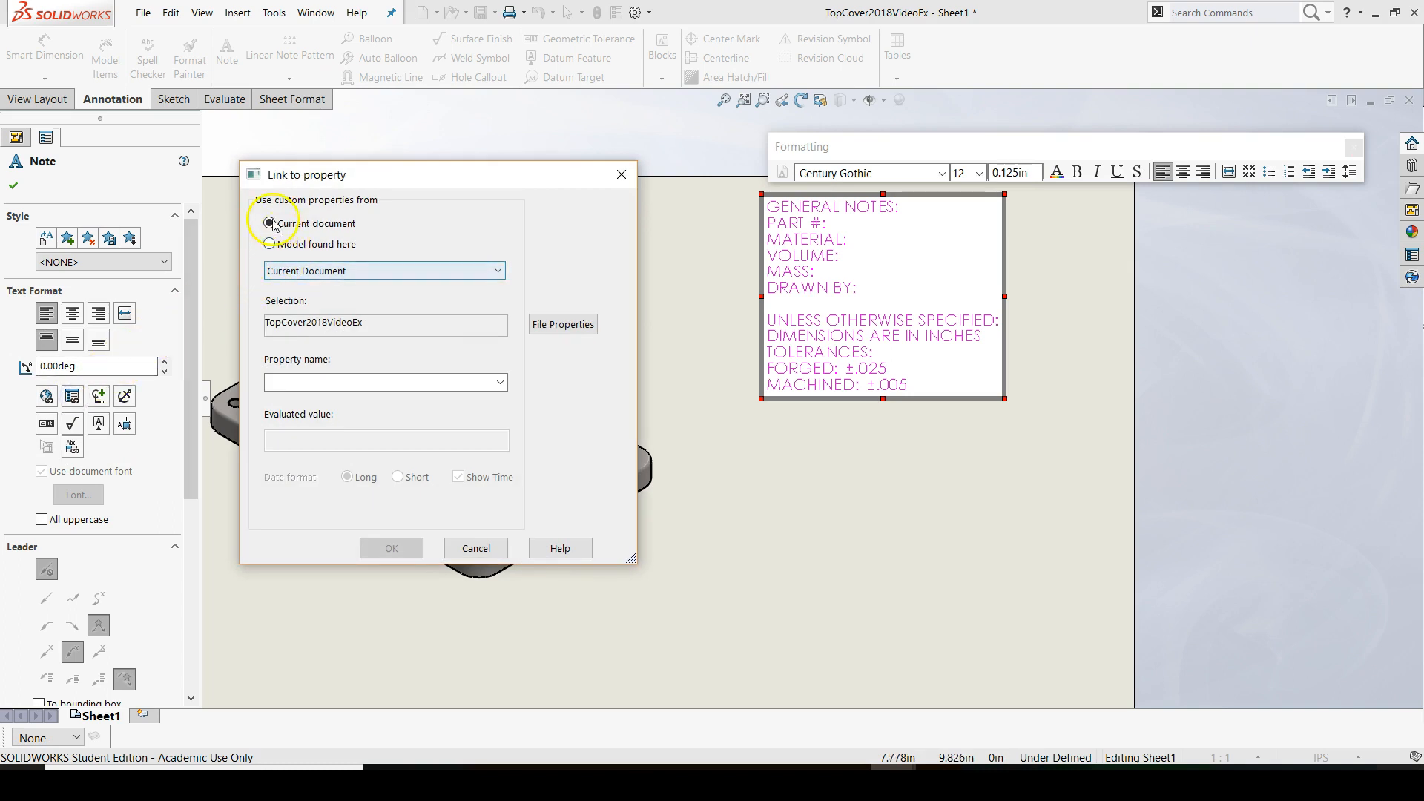
click(270, 245)
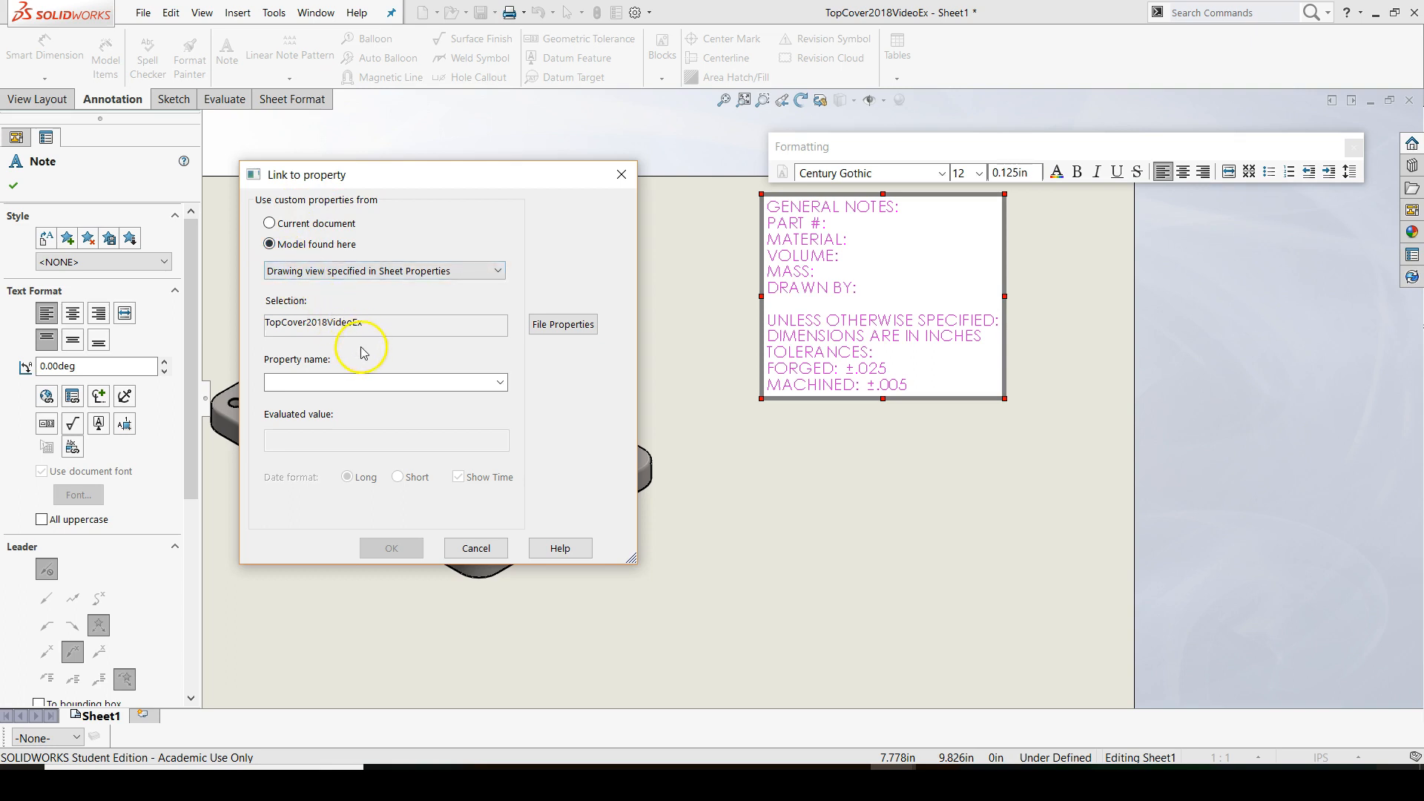
click(294, 381)
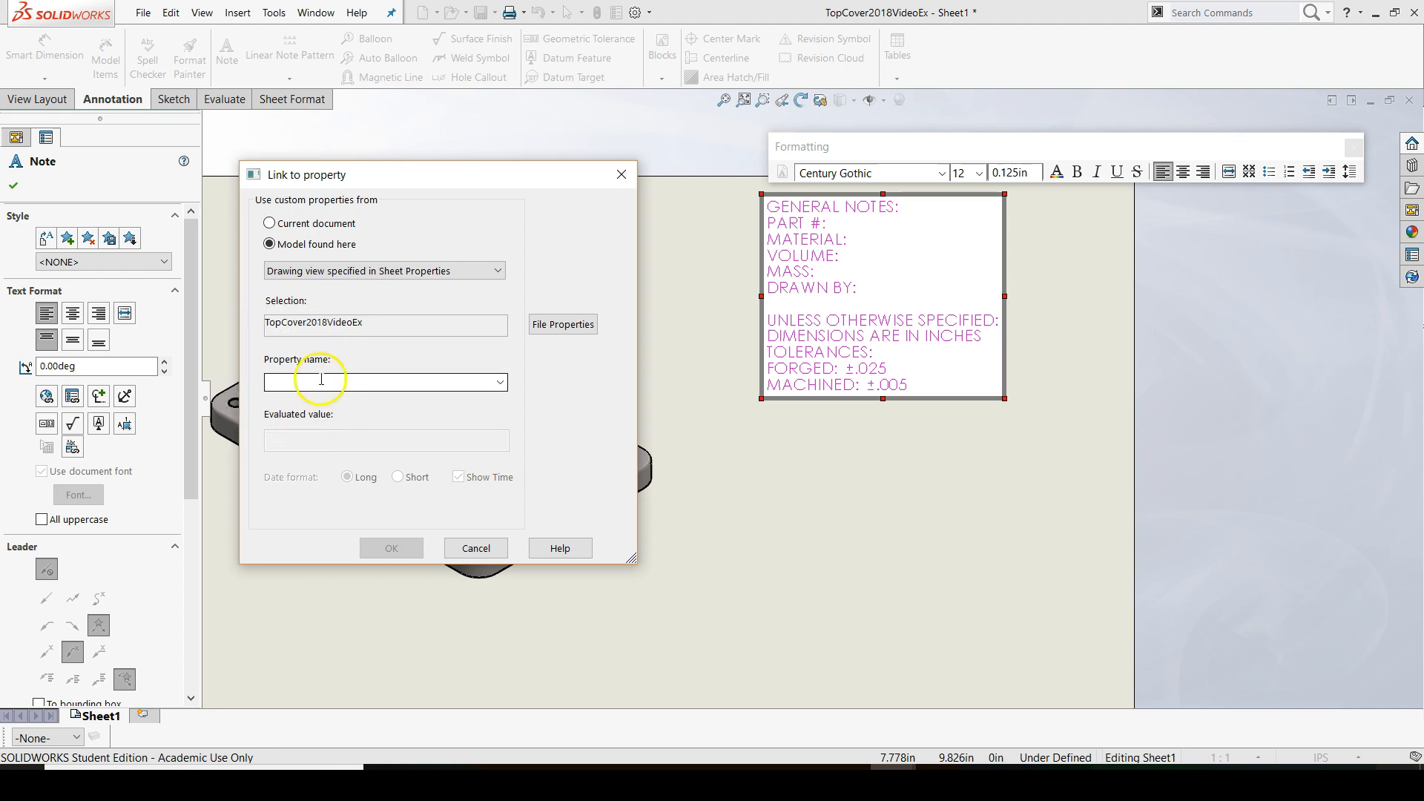
click(475, 382)
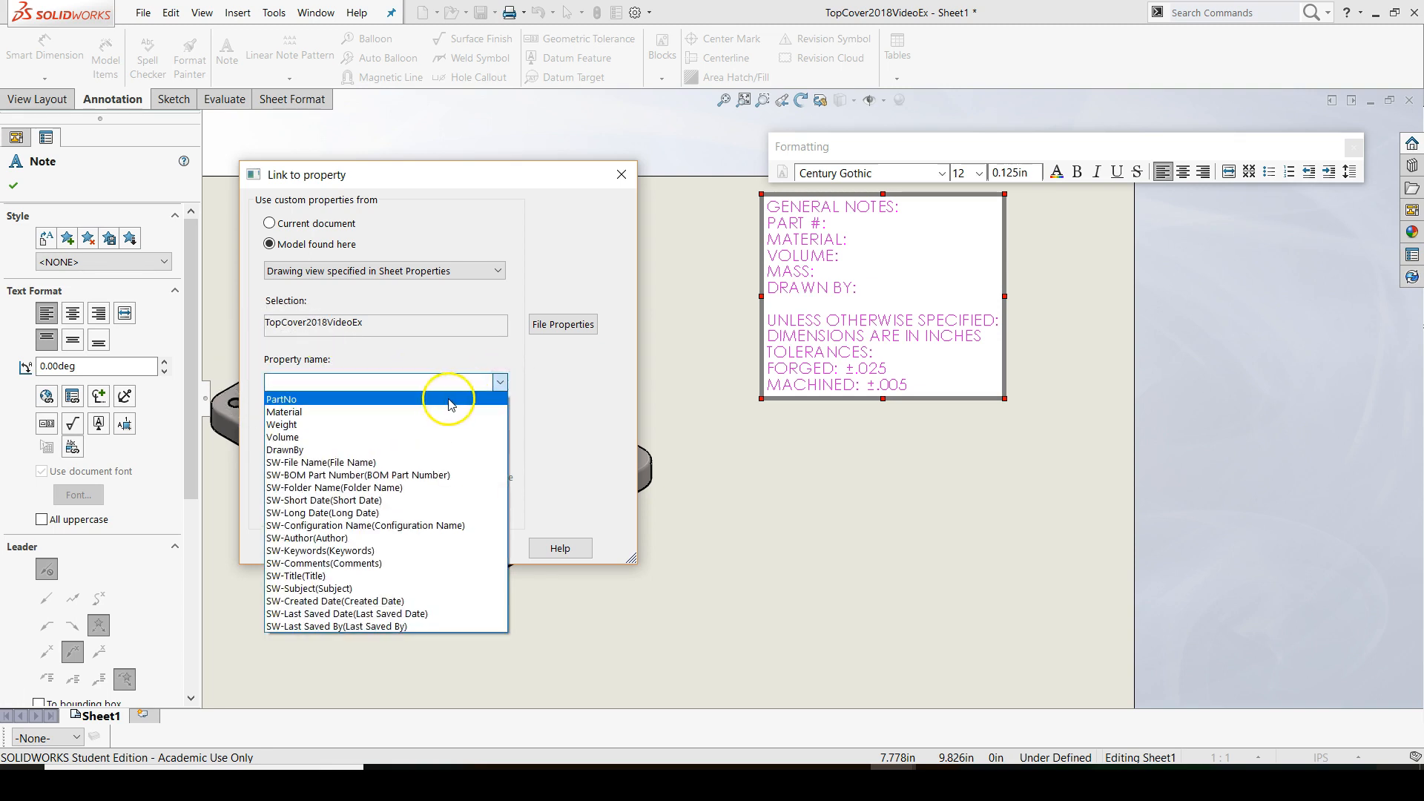
click(450, 401)
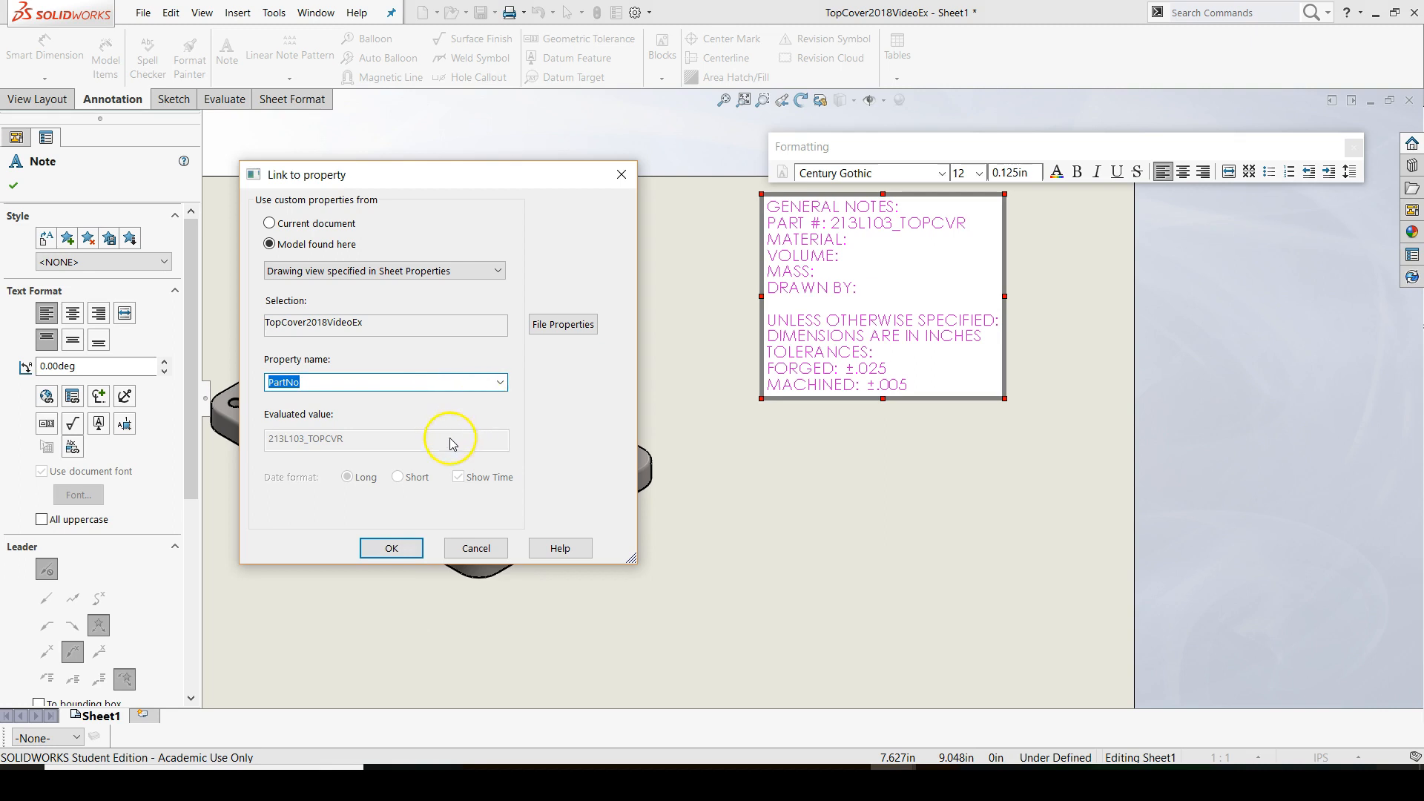
click(393, 548)
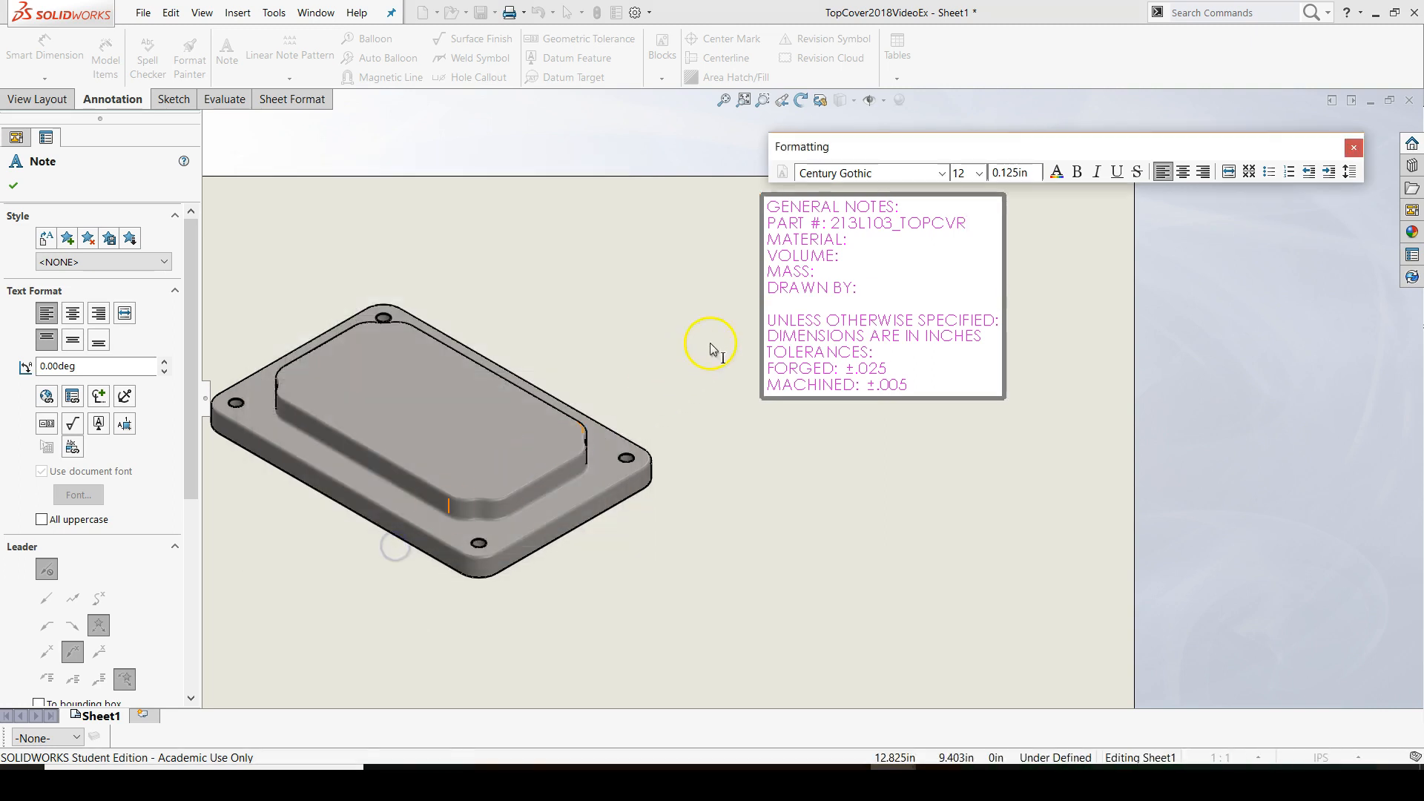
Link the end of the "MATERIAL:" line to the Material property of the model found in the sheet's drawing view
click(851, 242)
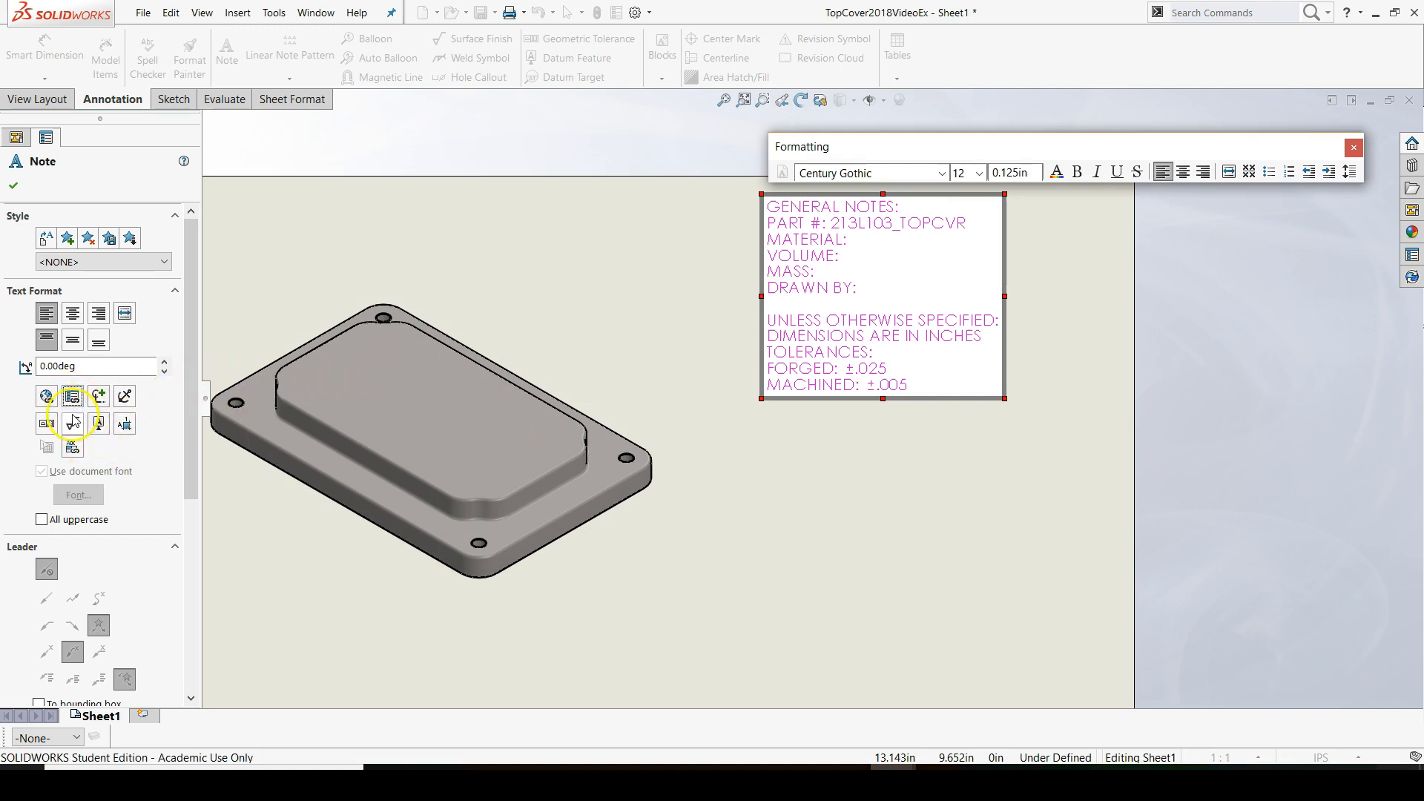
click(855, 241)
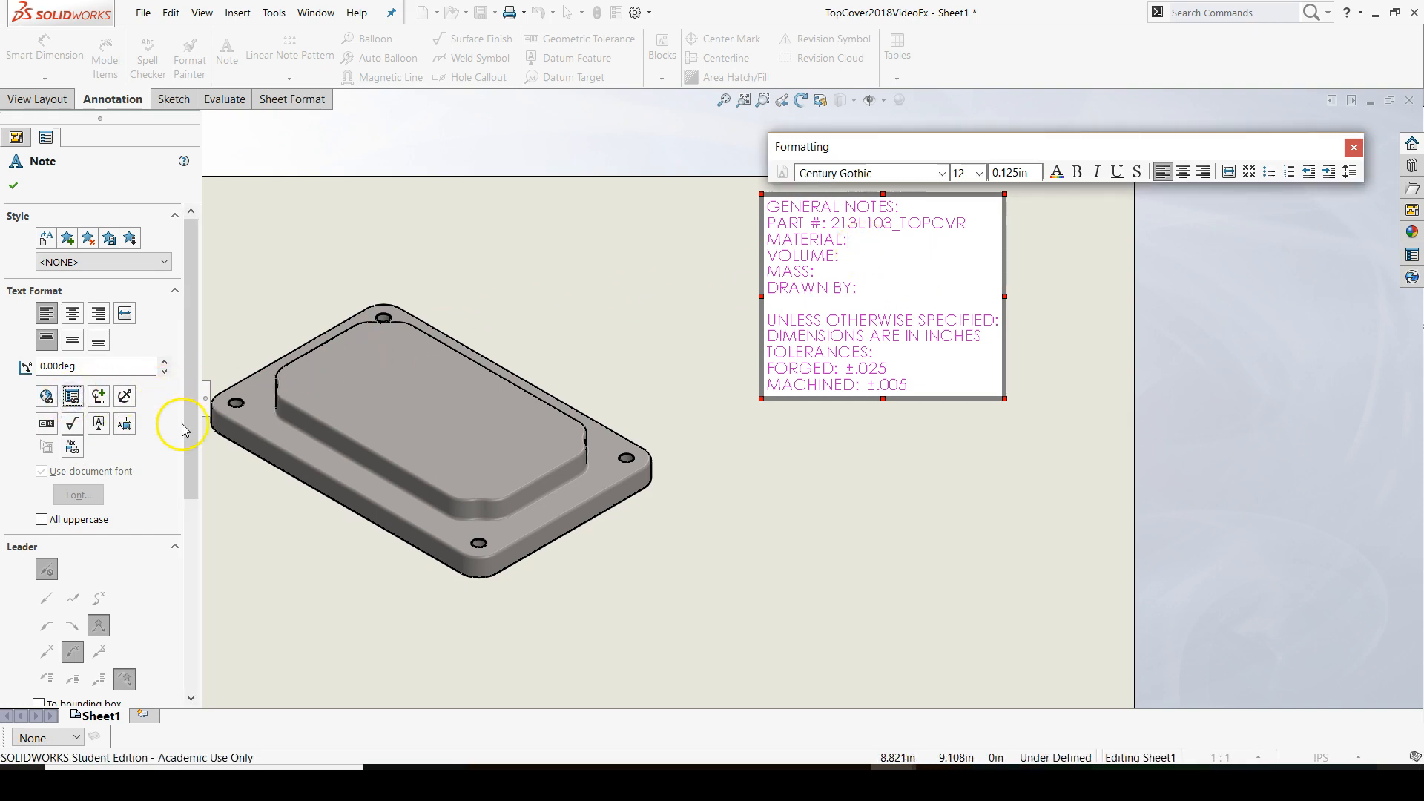
click(72, 396)
click(310, 244)
click(499, 383)
click(416, 413)
click(391, 548)
Link the end of the "VOLUME:" line to the model's Volume property
click(852, 256)
click(72, 396)
click(311, 244)
click(499, 383)
click(416, 460)
click(391, 548)
Link the end of the "MASS:" line to the model's Weight property
click(838, 272)
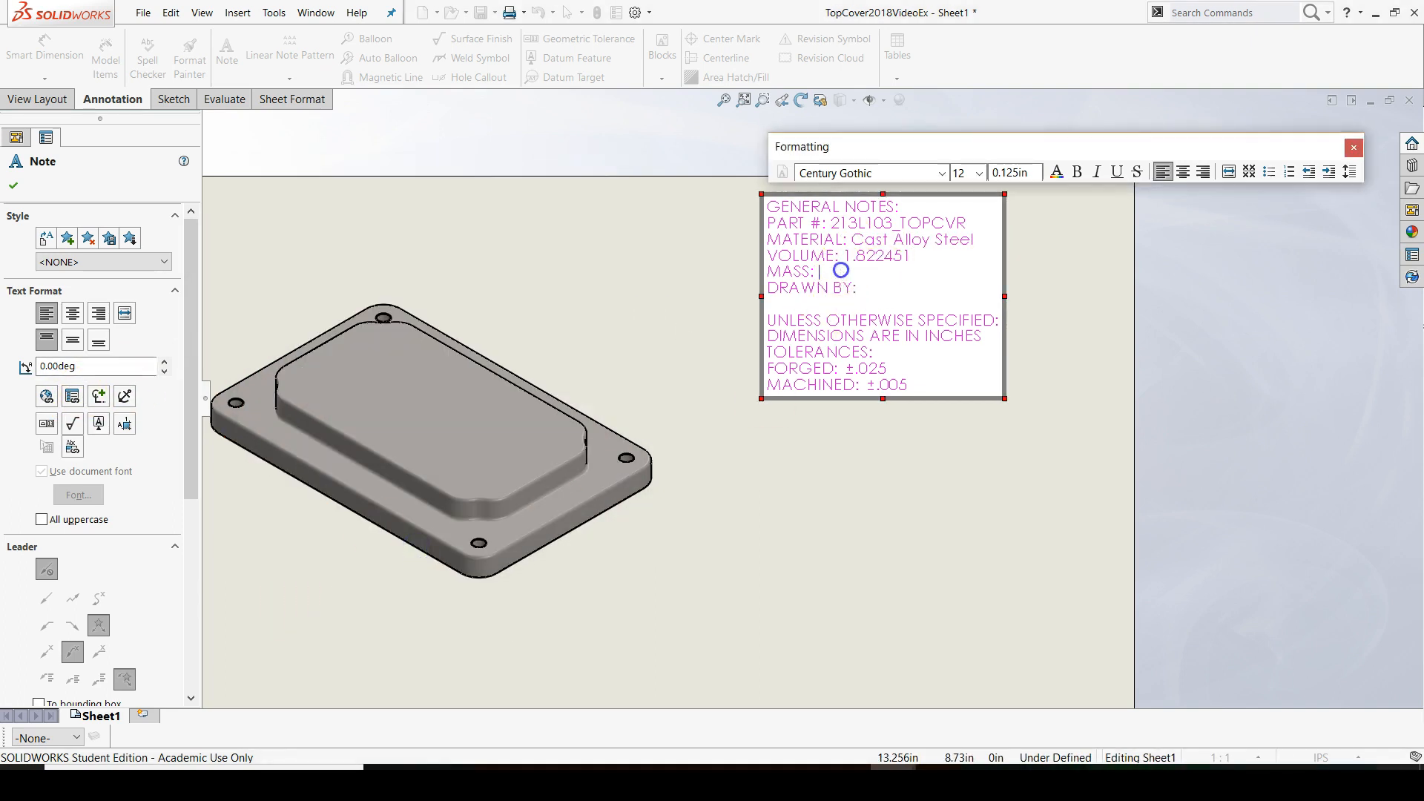
click(72, 396)
click(342, 246)
click(499, 383)
click(416, 445)
click(391, 548)
Link the end of the "DRAWN BY:" line to the DrawnBy property of the model found in the sheet's drawing view
click(857, 289)
click(72, 396)
click(268, 244)
click(499, 383)
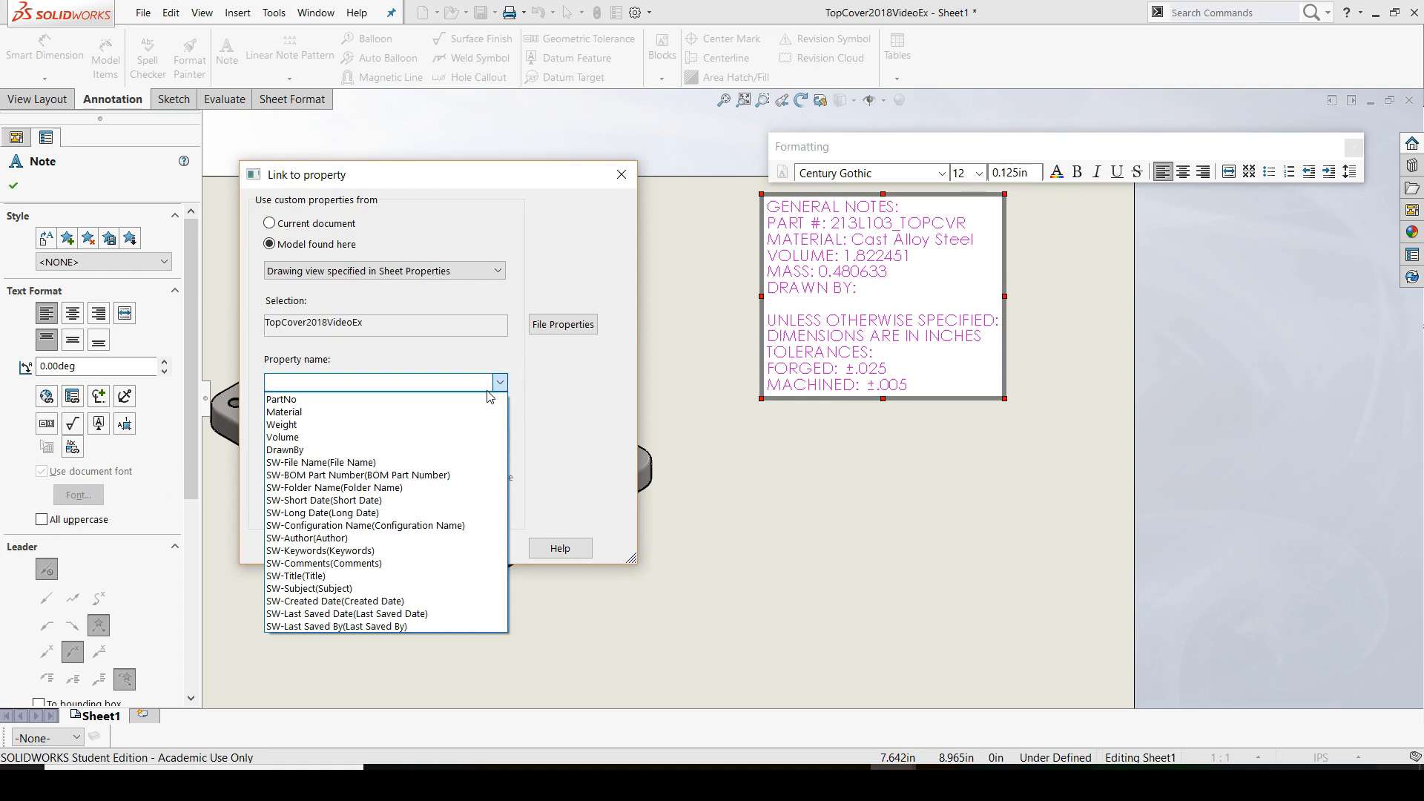
click(382, 449)
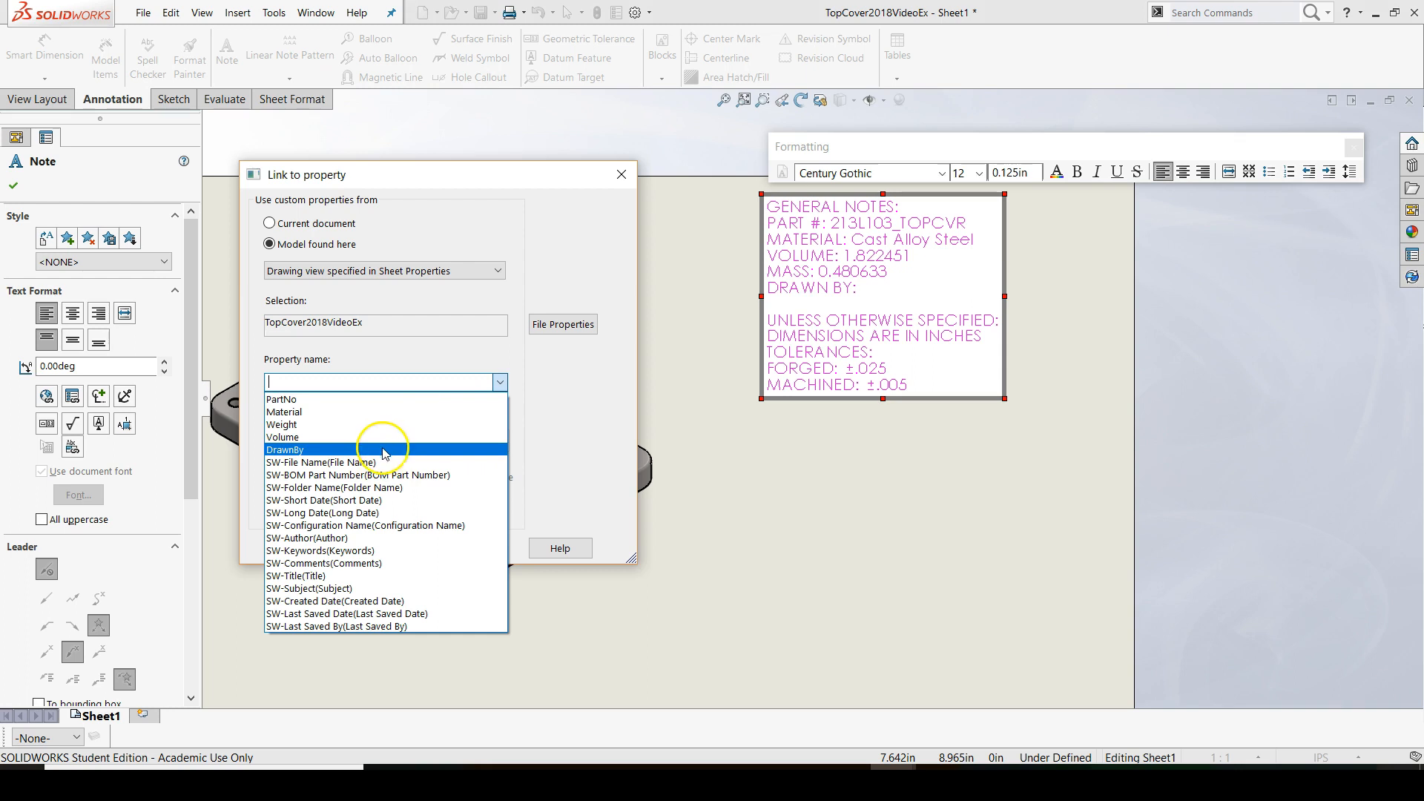
click(383, 450)
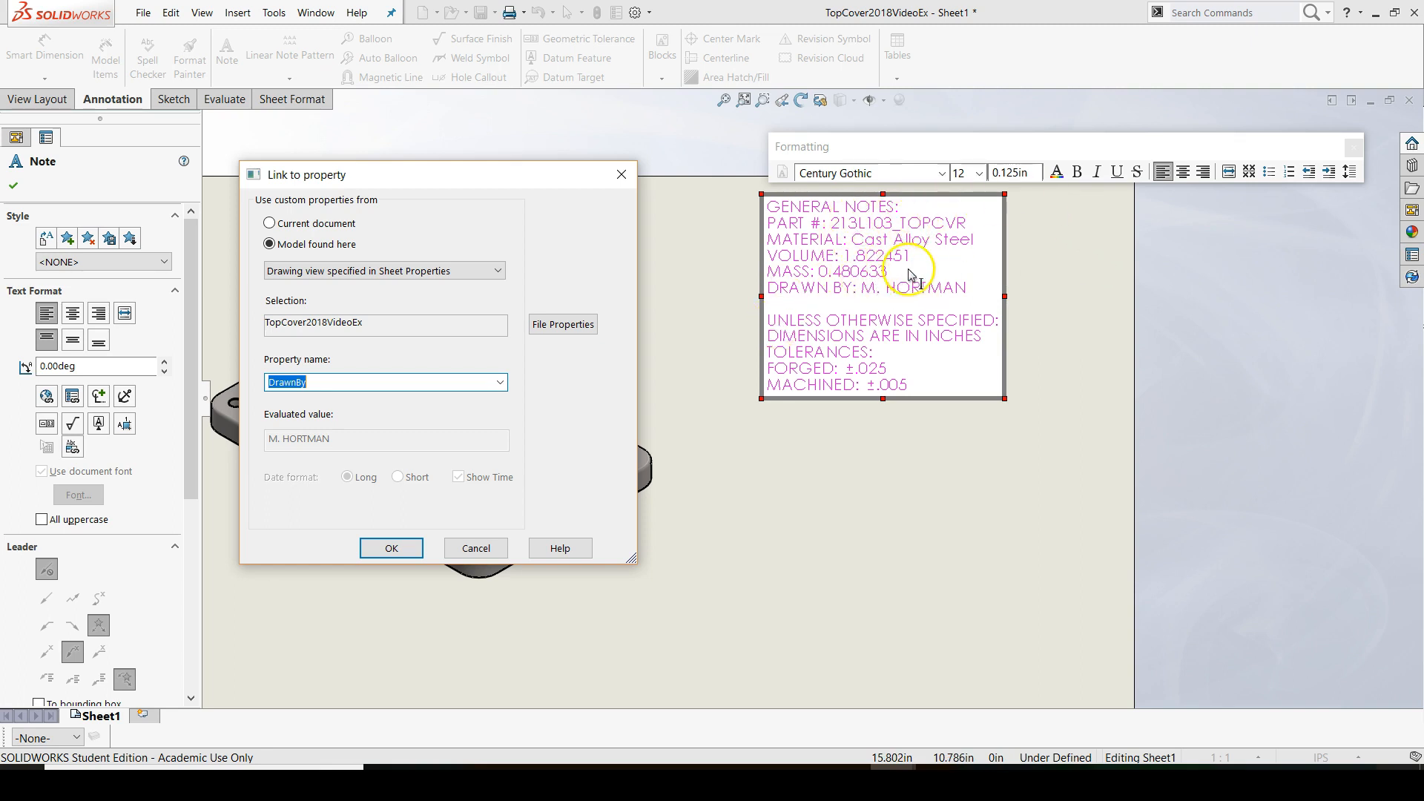
click(415, 550)
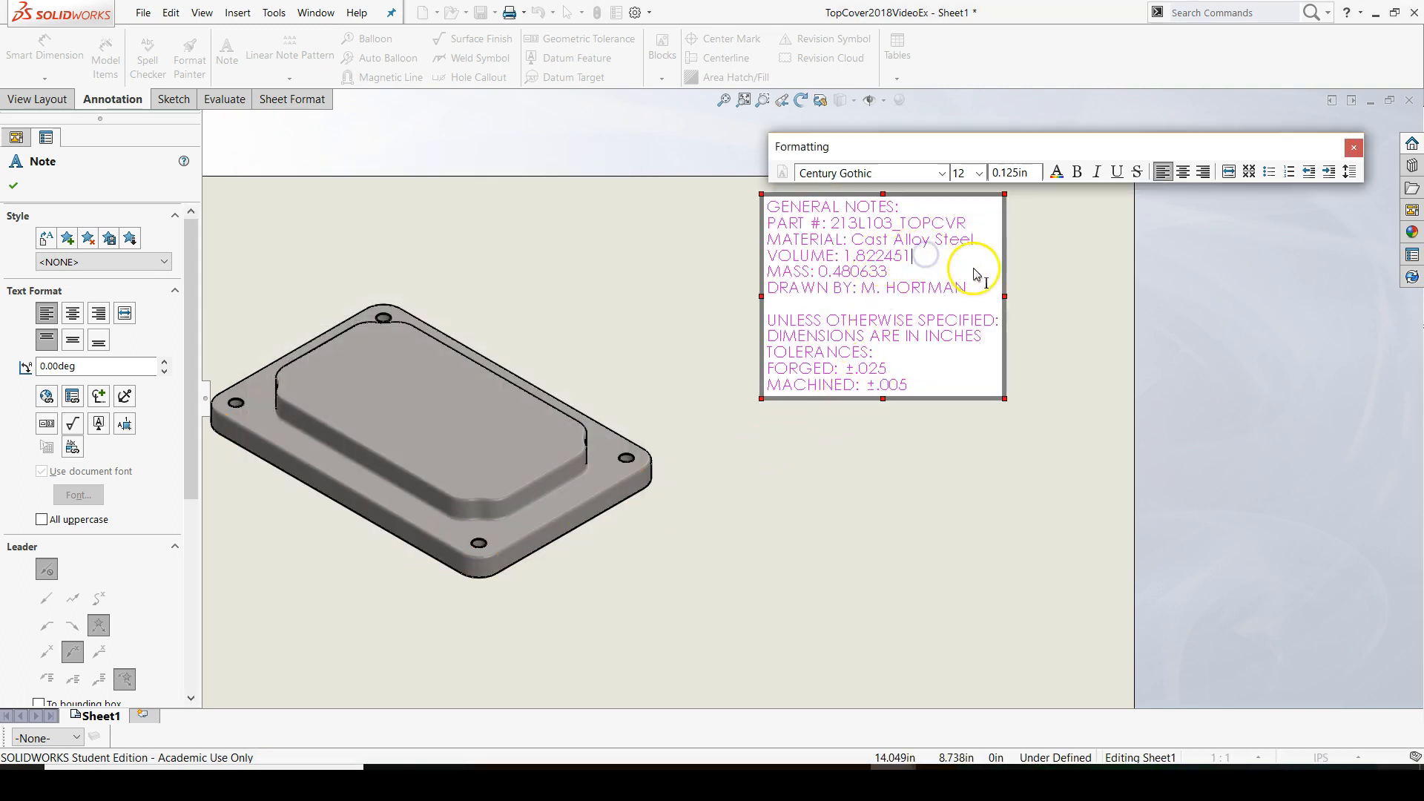
Add the unit "CUBIC INCHES" after the linked value on the "VOLUME:" line, separated from it by a space
text(CU)
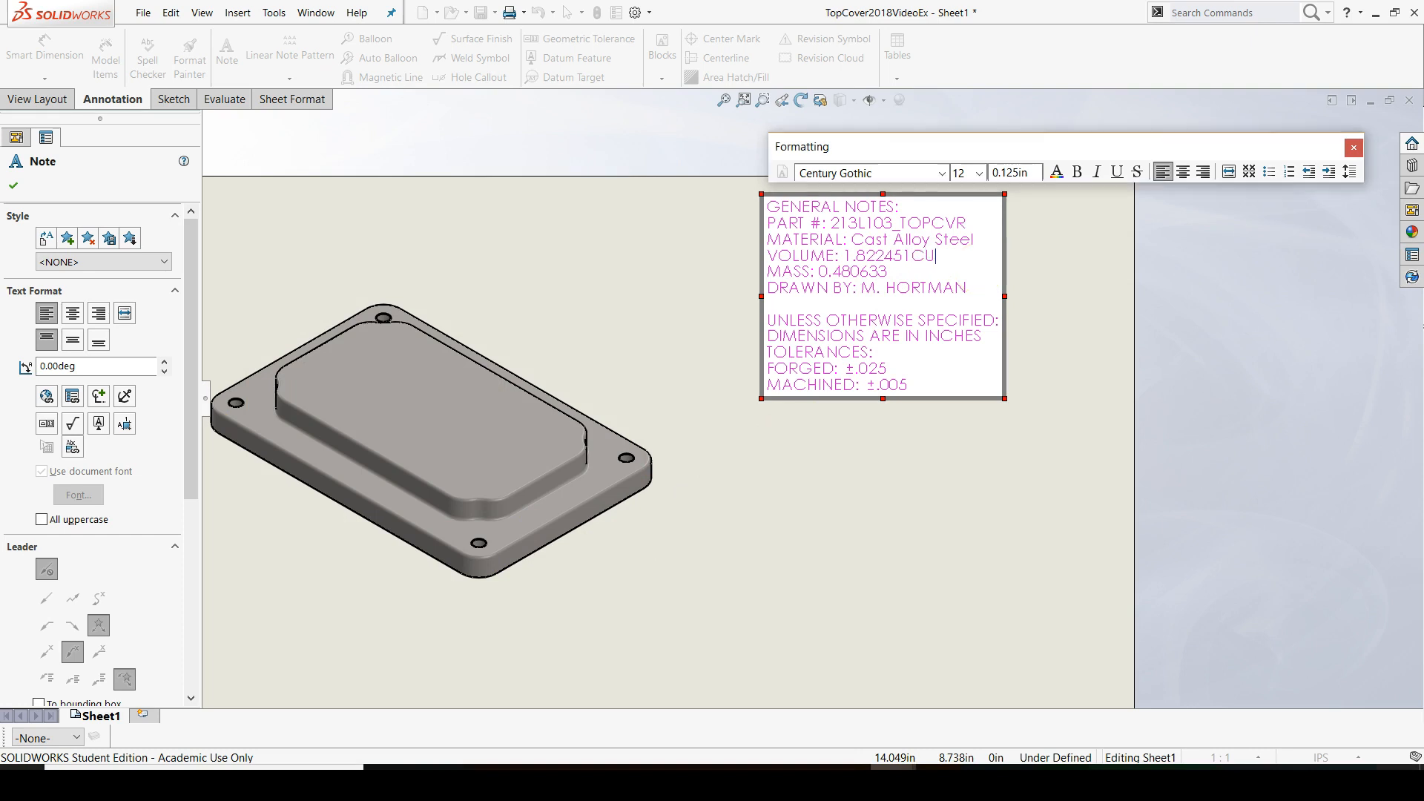
text(BIC INCHES)
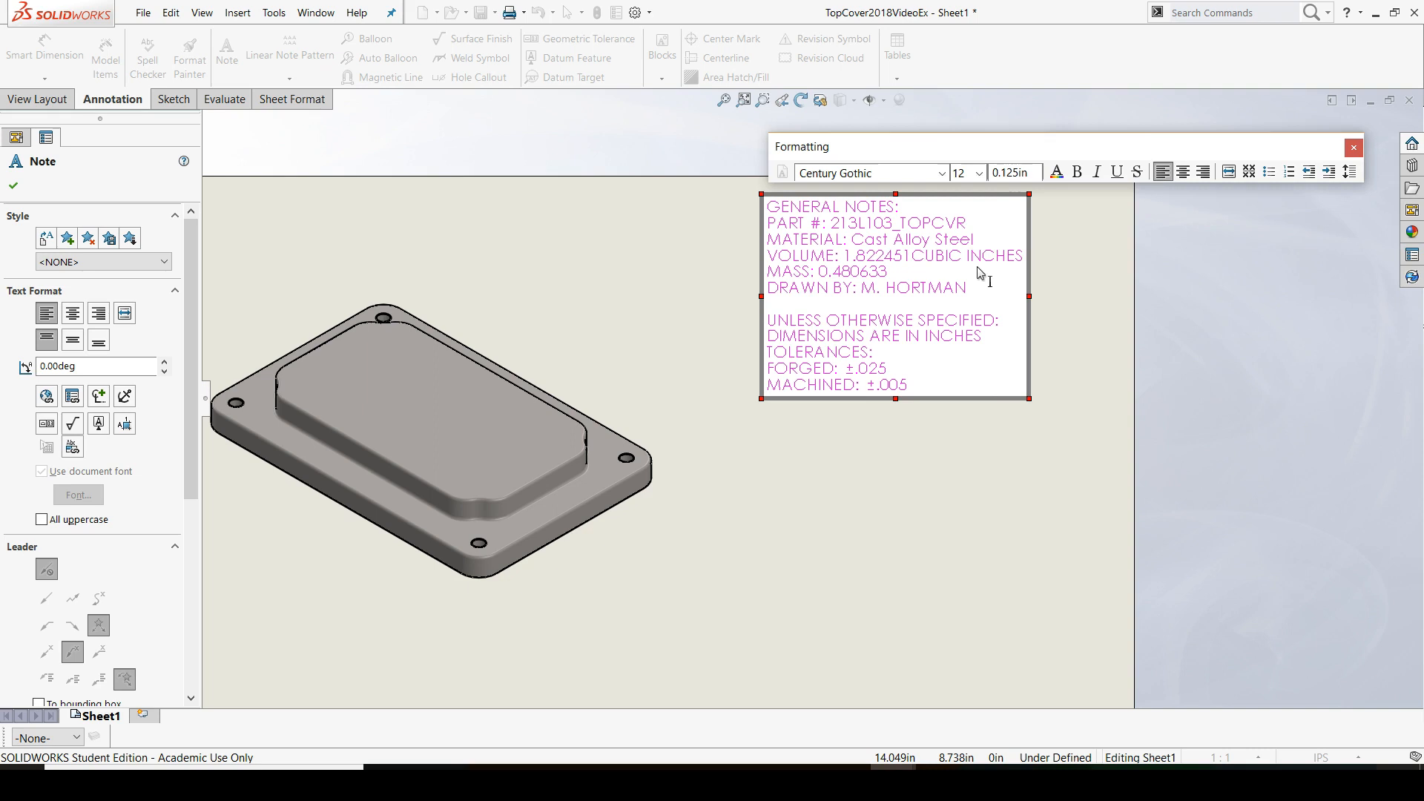
double_click(911, 256)
double_click(909, 256)
click(910, 257)
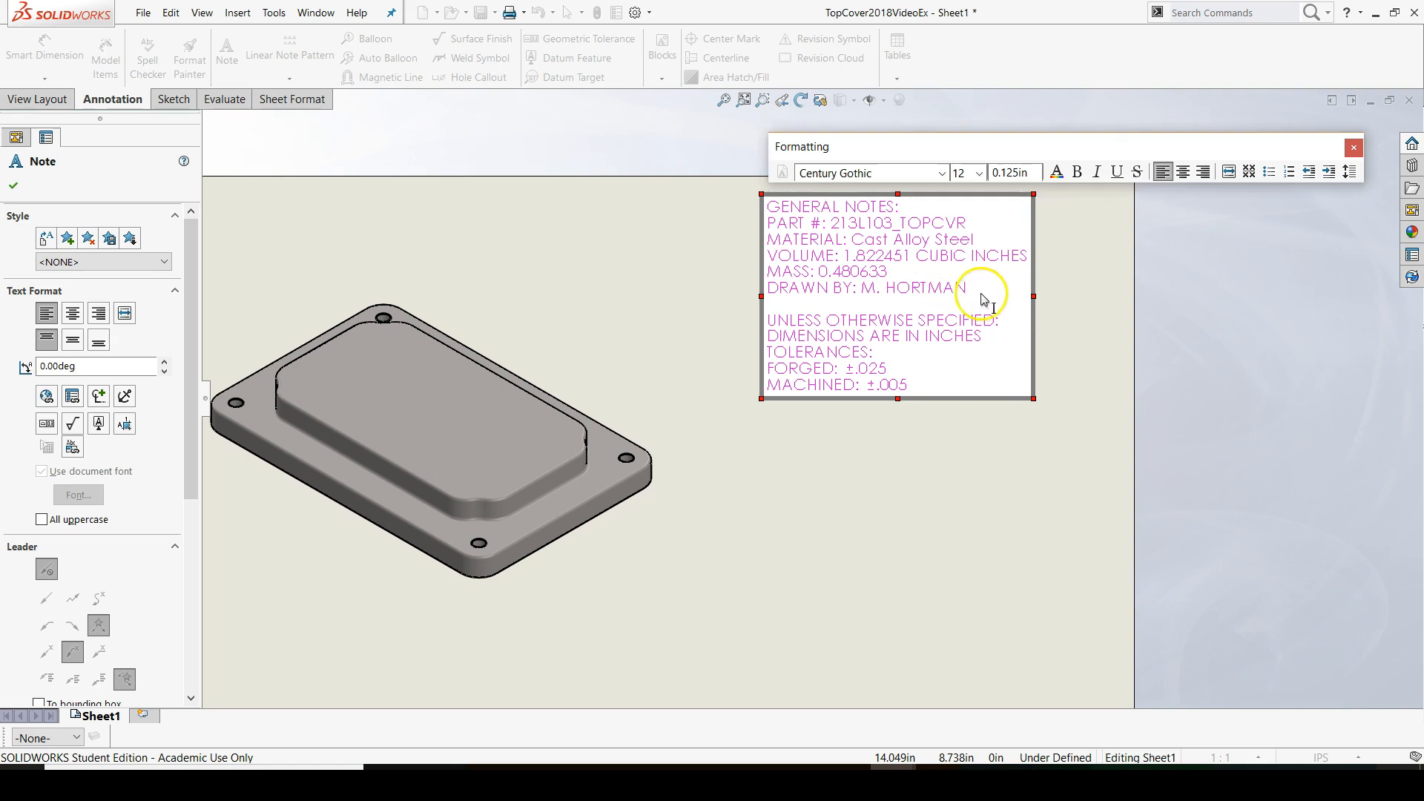
Place the text cursor after the linked value at the end of the "MASS:" line
click(910, 272)
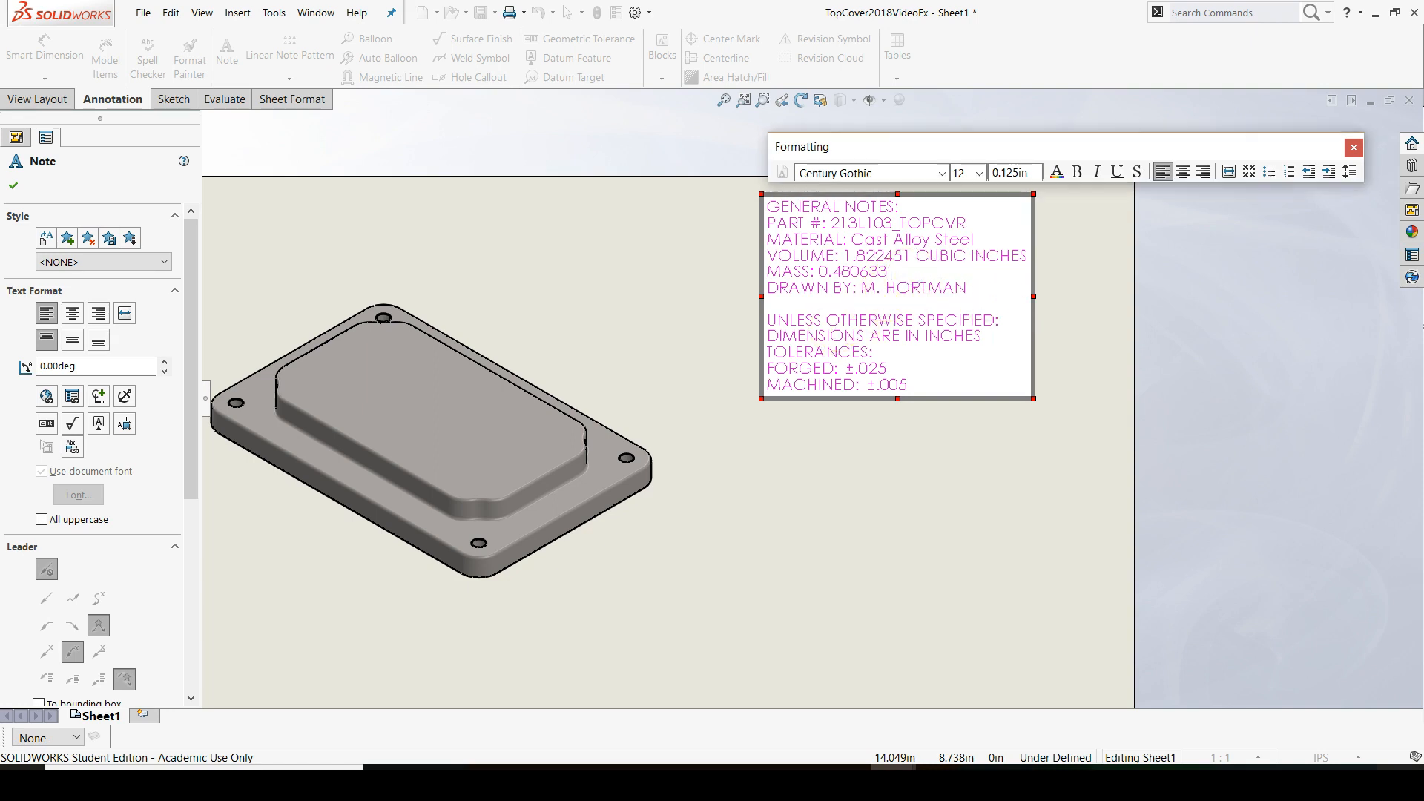